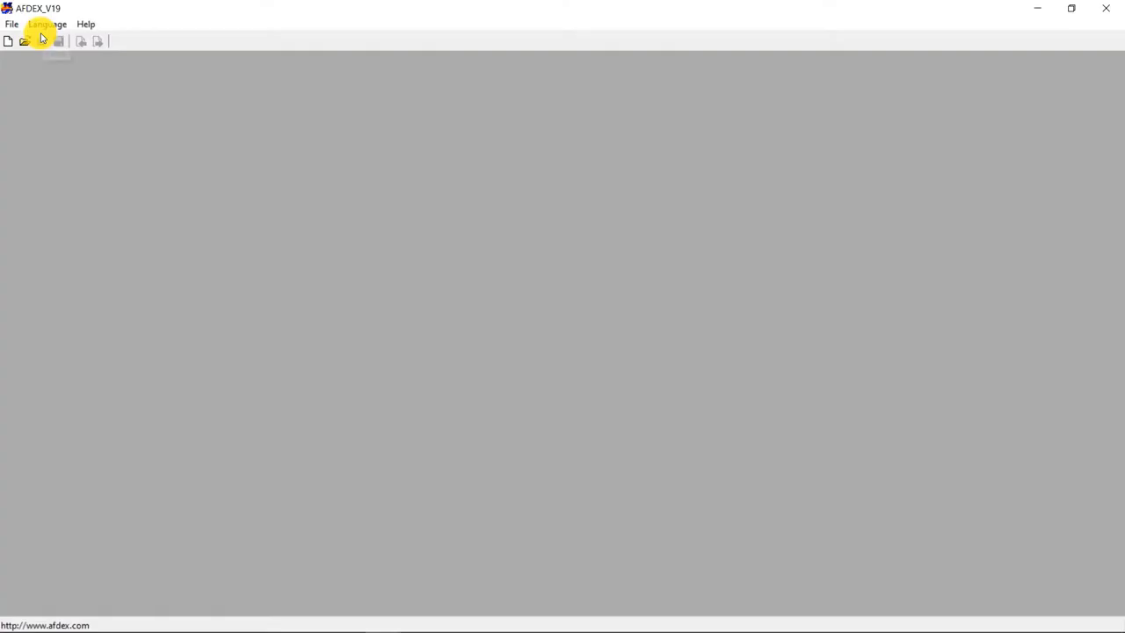
# - Create a new Forging process: Cold, 3D, Newton units, Flow Analysis, Rigid-plastic, Regular flash
pyautogui.click(8, 41)
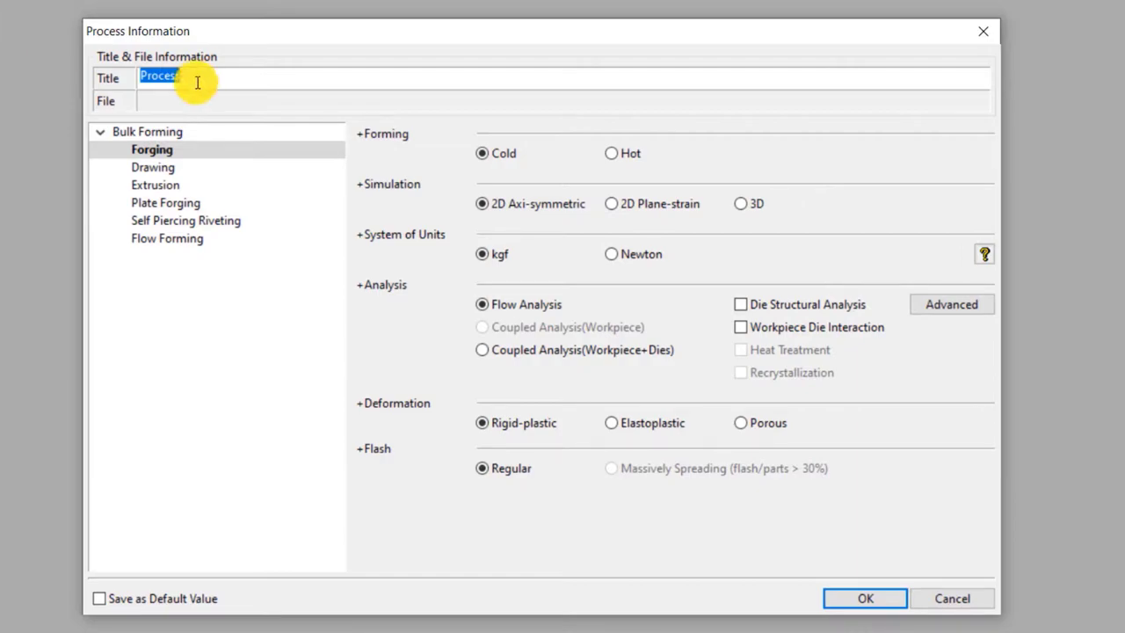
pyautogui.click(492, 157)
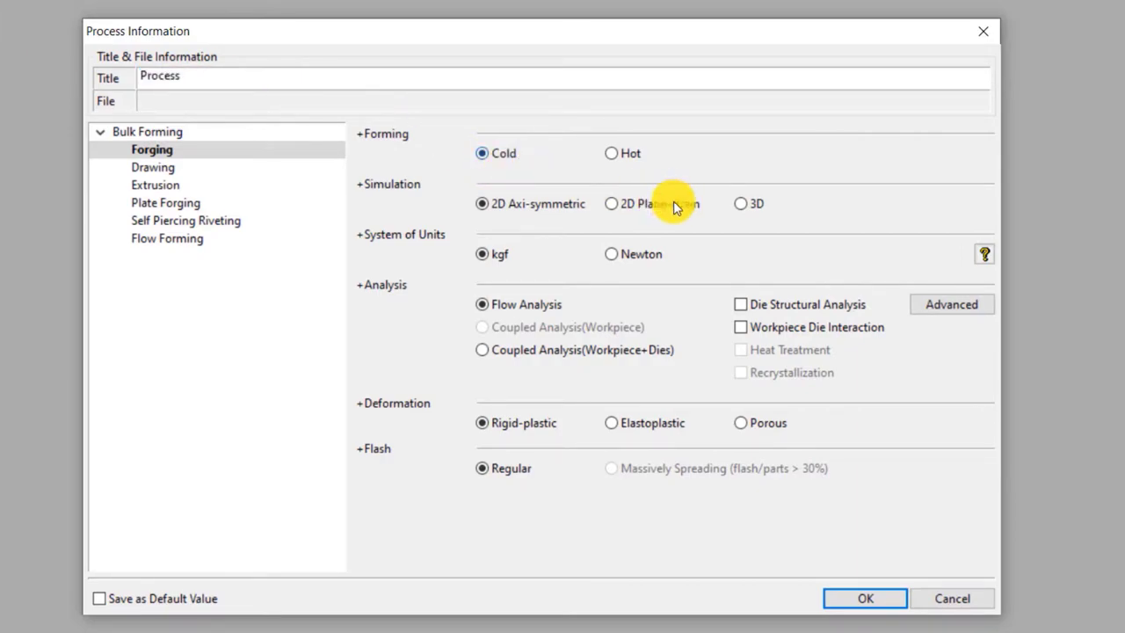
pyautogui.click(743, 207)
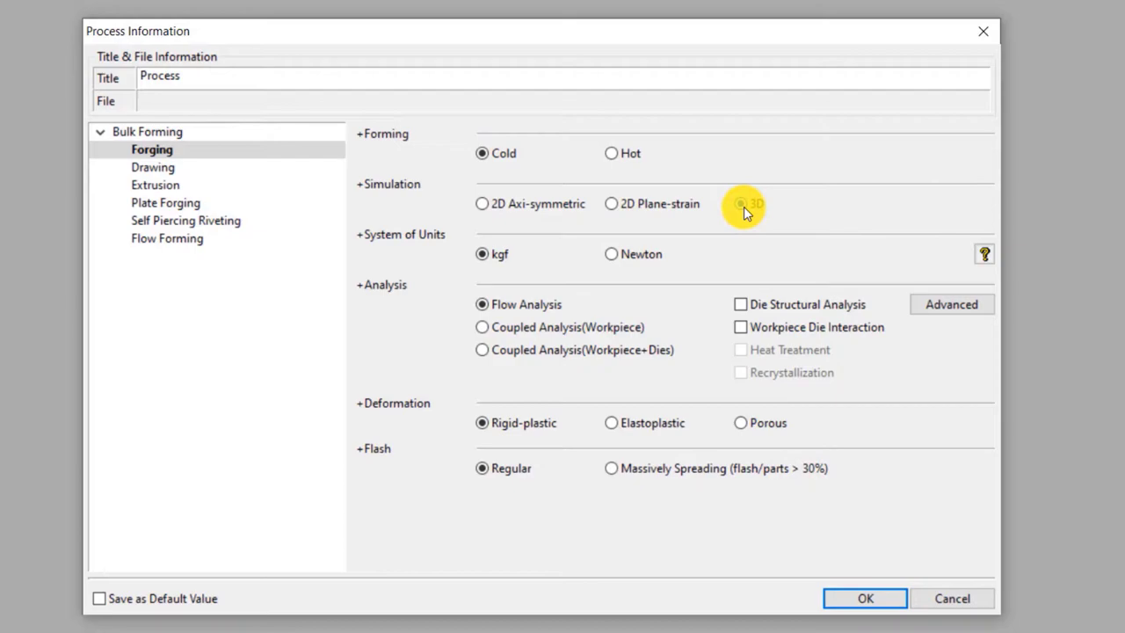
pyautogui.click(645, 257)
pyautogui.click(555, 310)
pyautogui.click(506, 471)
pyautogui.click(843, 599)
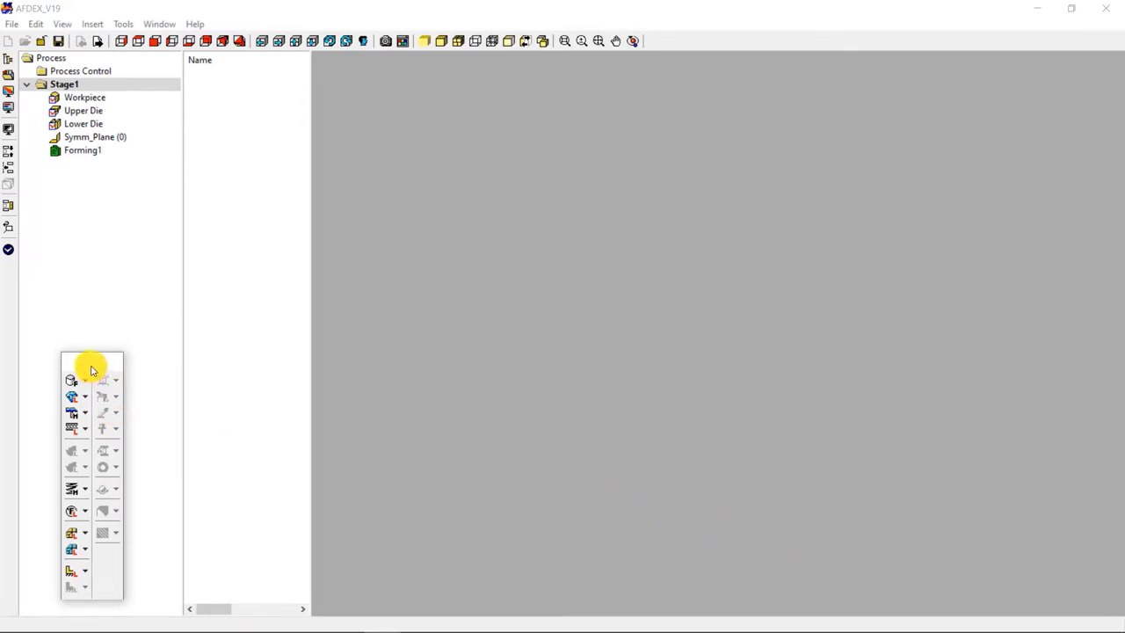
# - Import Lower1, Lower2, Lower3, Upper1 and WP .stl files from the Spring attached die folder
pyautogui.moveTo(93, 369); pyautogui.dragTo(251, 221)
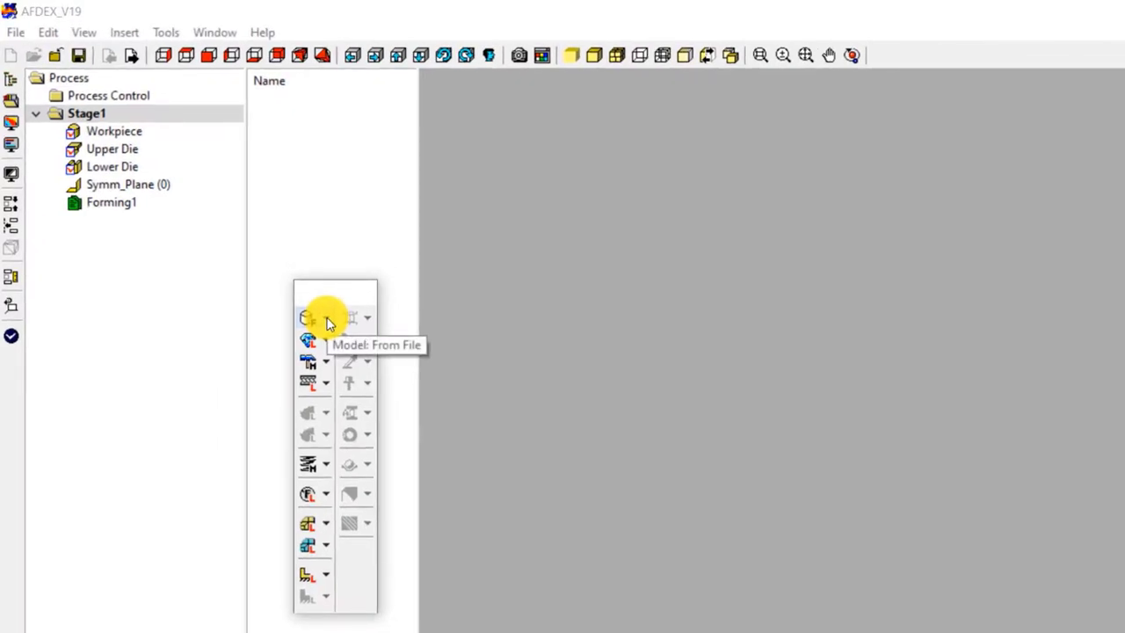
pyautogui.click(326, 321)
pyautogui.click(428, 339)
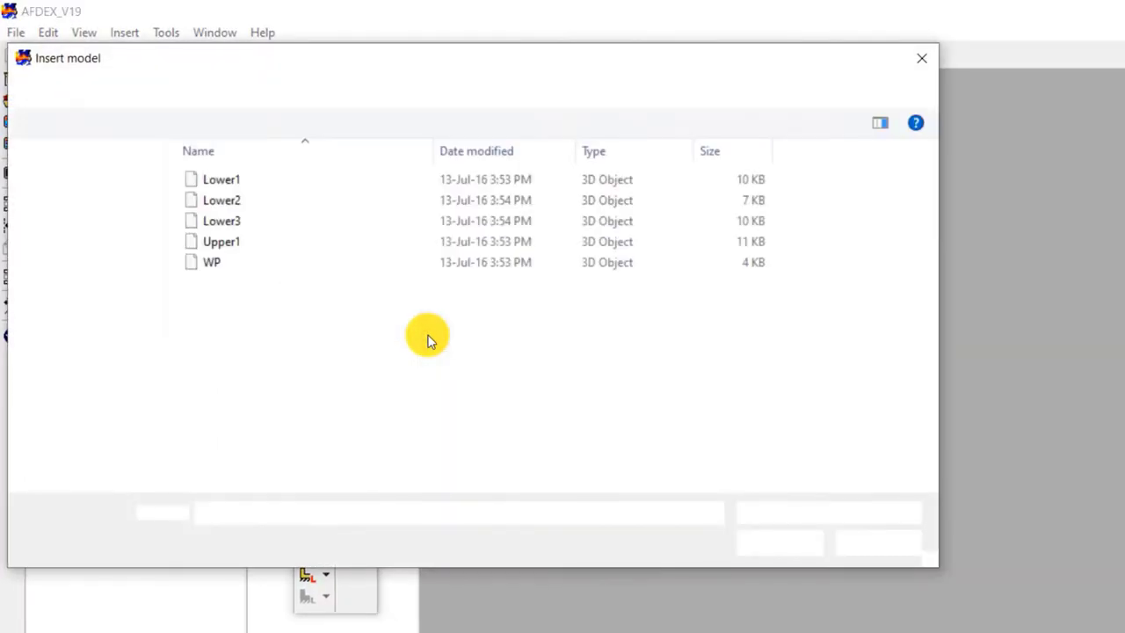
pyautogui.moveTo(597, 395)
pyautogui.mouseDown()
pyautogui.moveTo(522, 314)
pyautogui.moveTo(453, 180)
pyautogui.mouseUp()
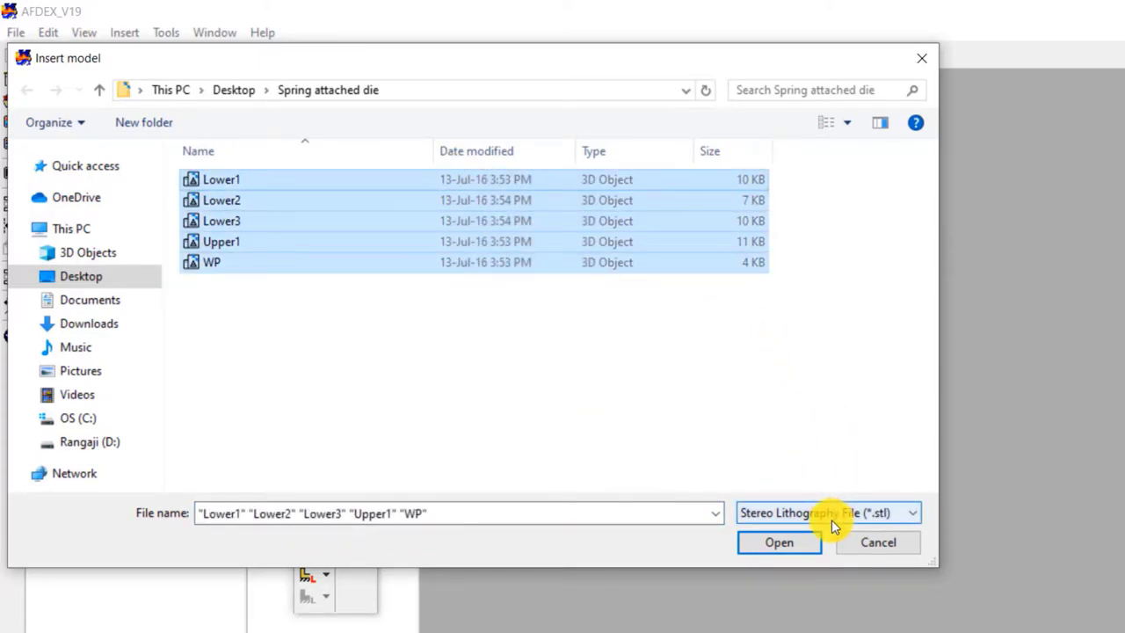
pyautogui.click(784, 544)
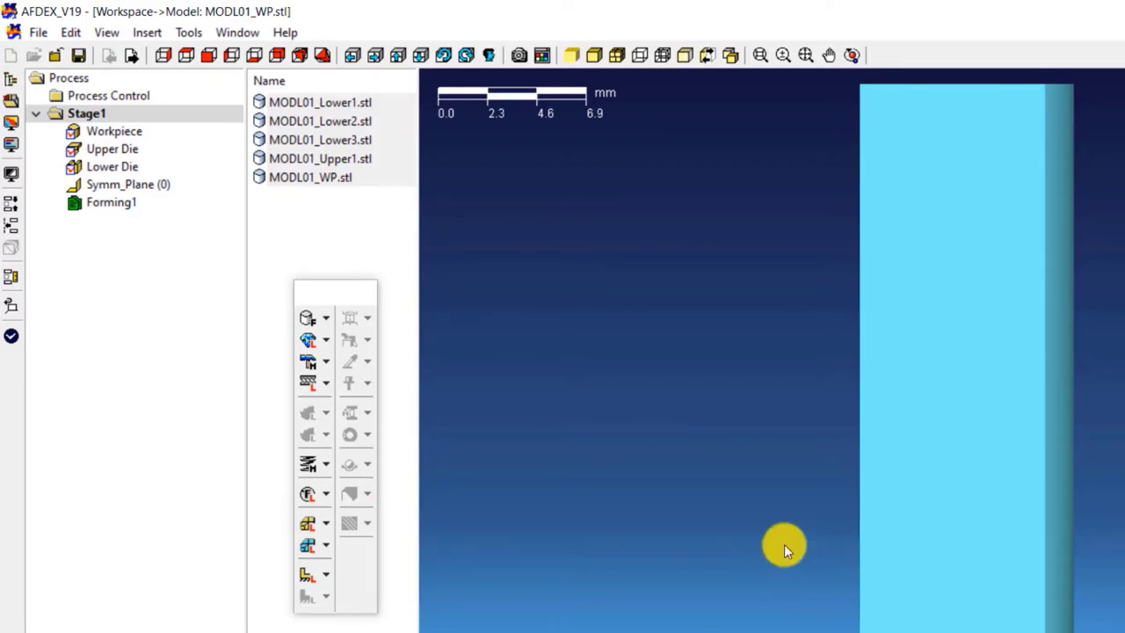
# - Load AISI_1010(T=20C) from the Steel group of the material library
pyautogui.click(325, 339)
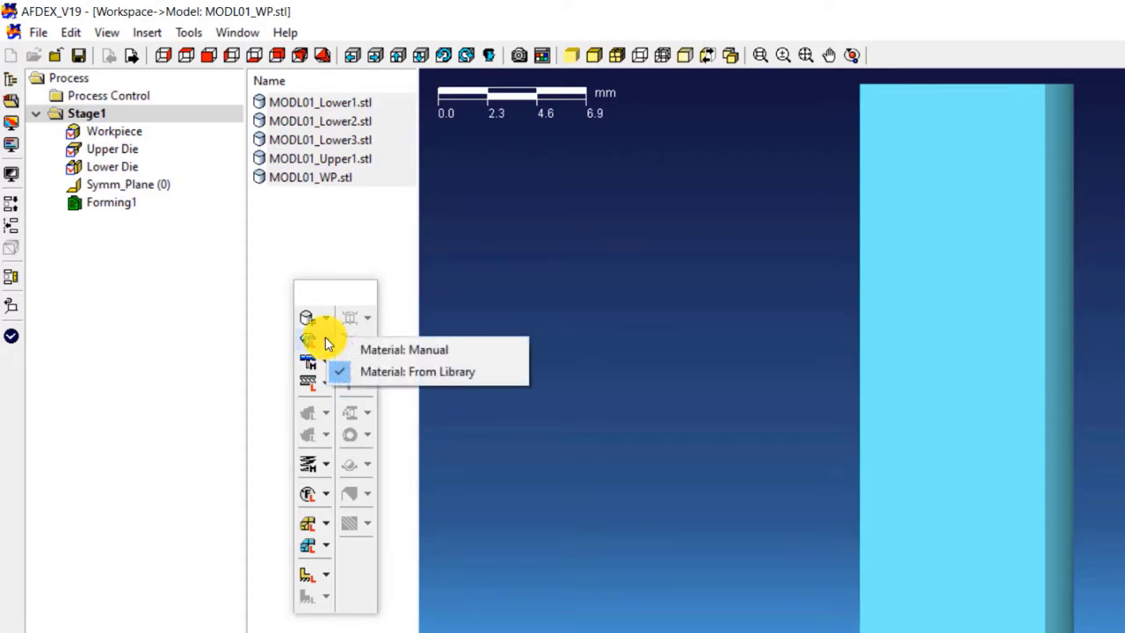
pyautogui.click(429, 375)
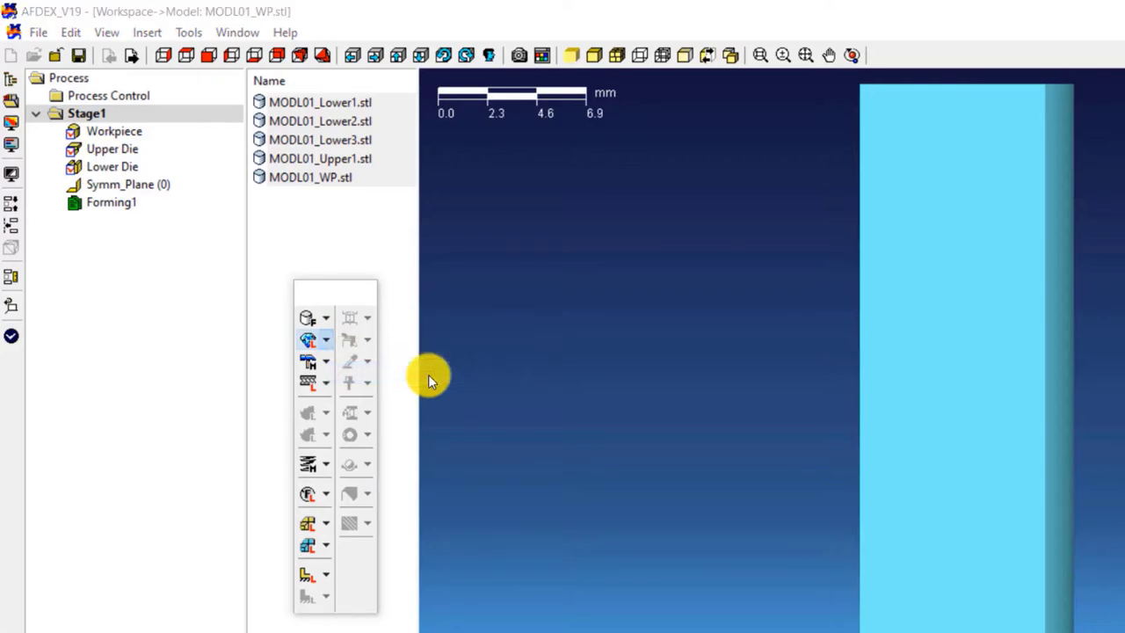
pyautogui.moveTo(636, 143); pyautogui.dragTo(246, 149)
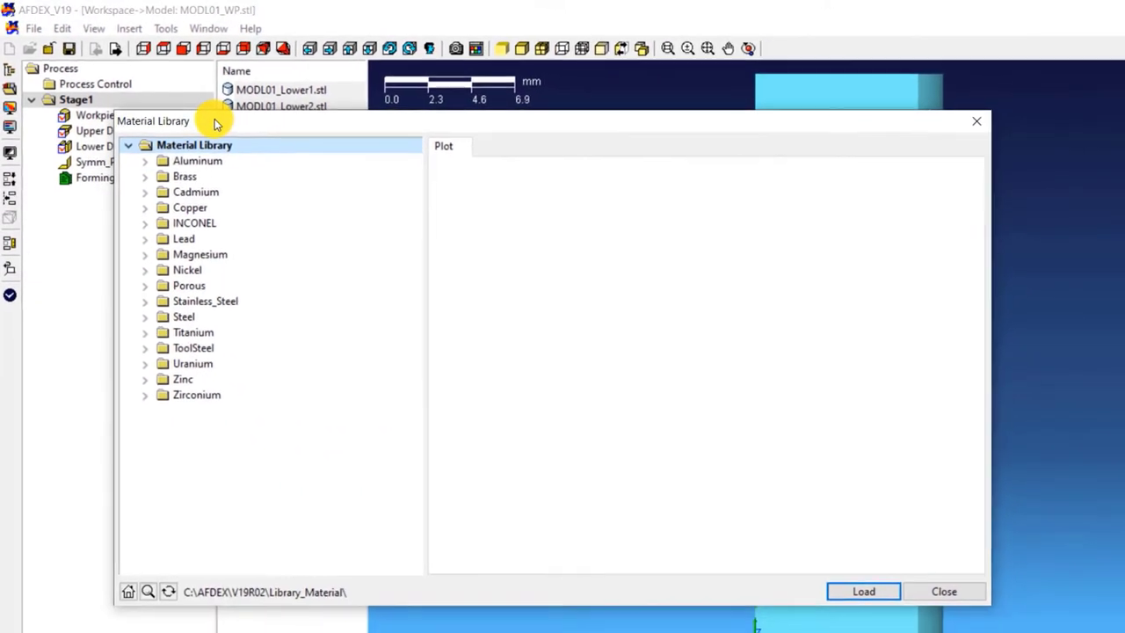
pyautogui.doubleClick(195, 368)
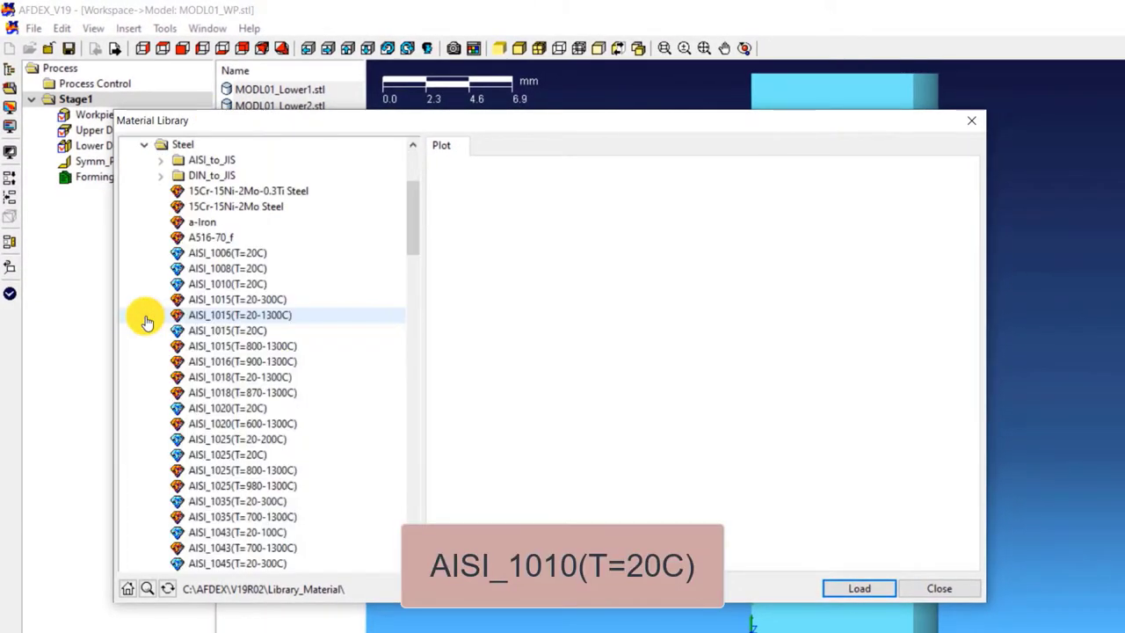
pyautogui.click(258, 284)
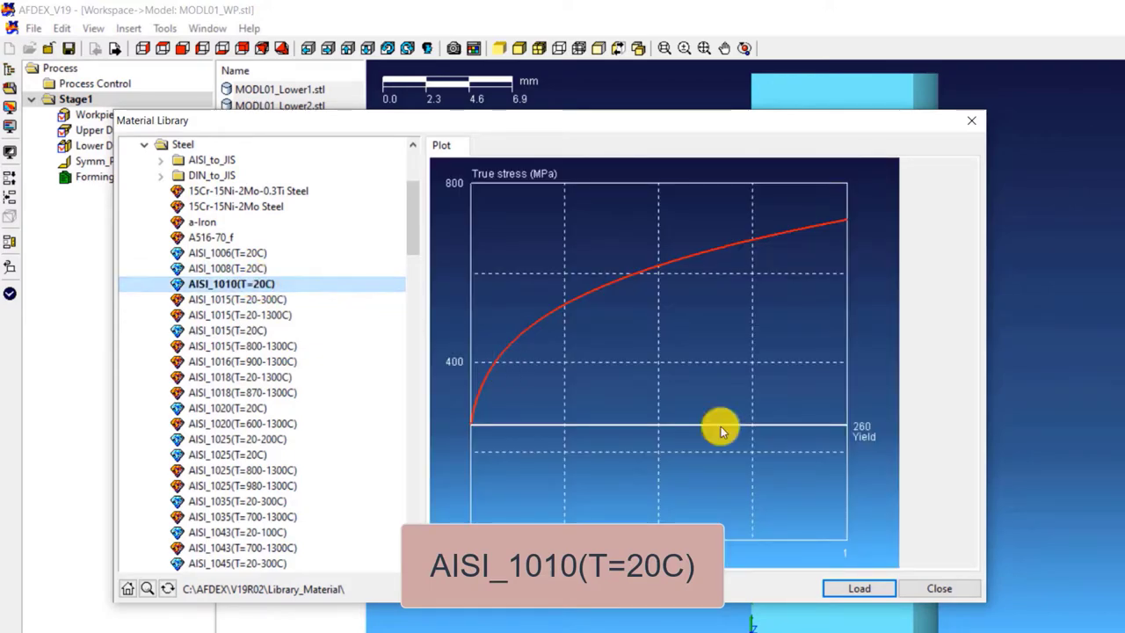
pyautogui.click(869, 588)
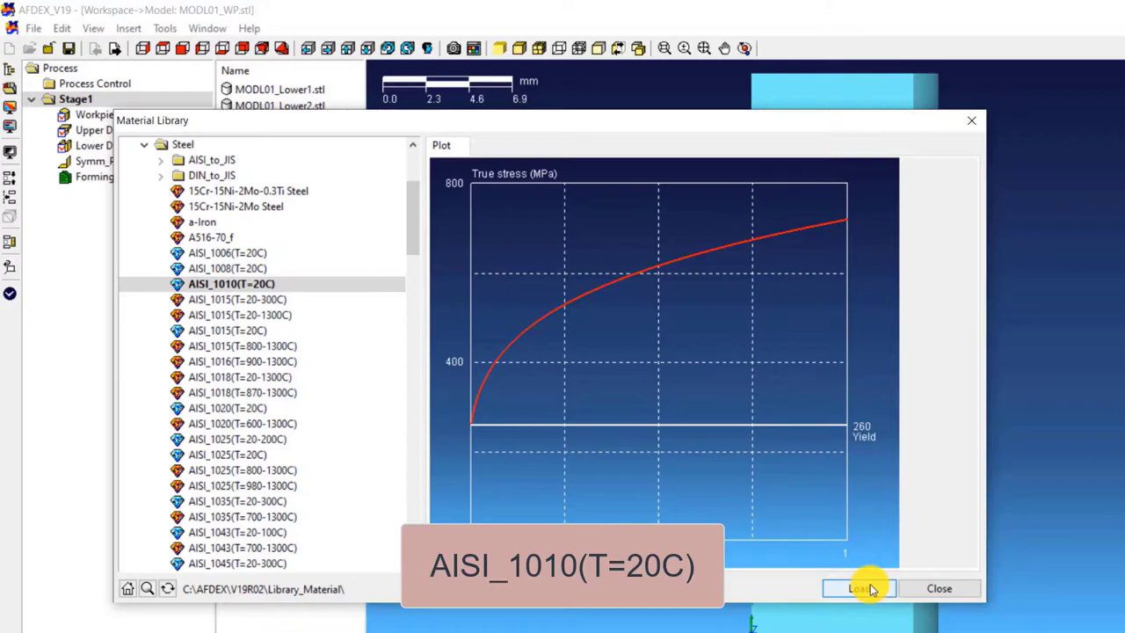
pyautogui.click(860, 588)
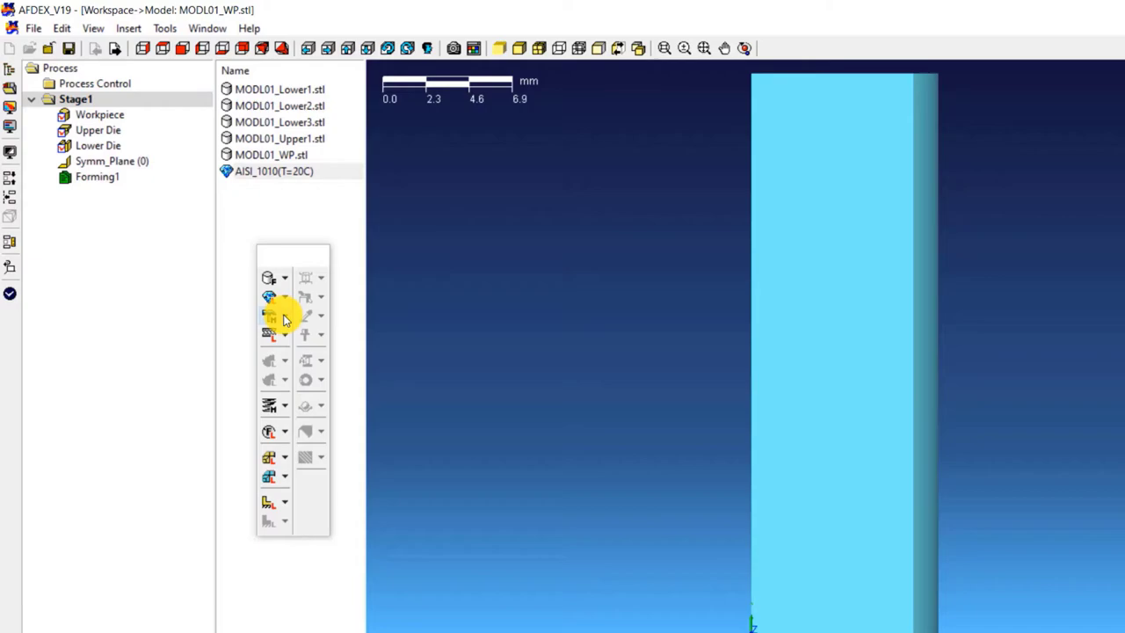
# - Define a manual press motion with y velocity -1 mm/s
pyautogui.click(283, 320)
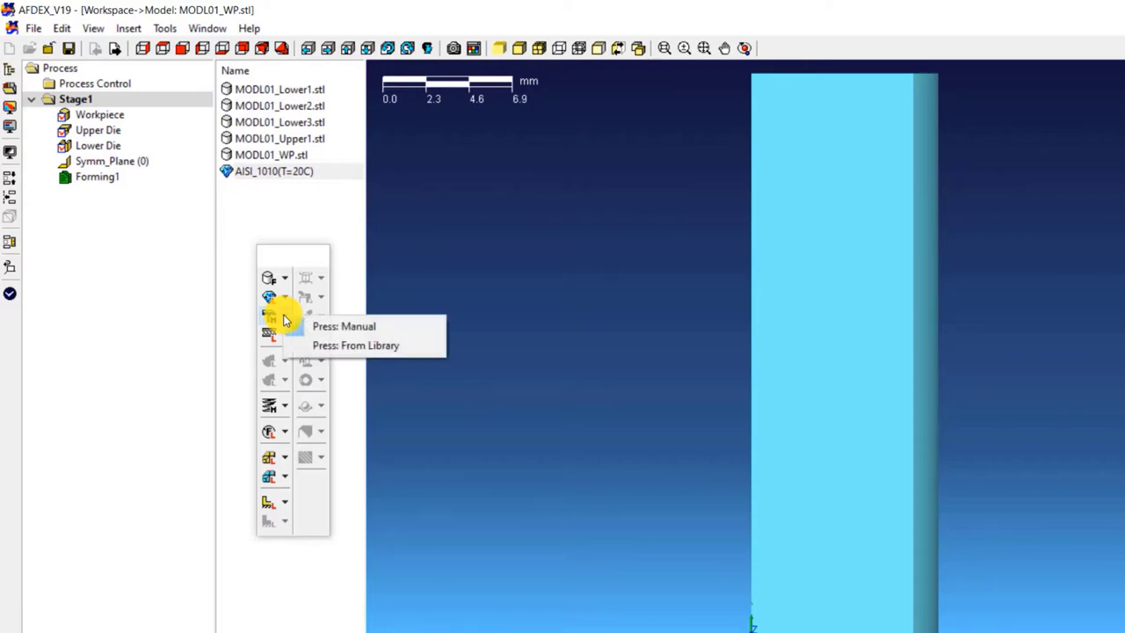
pyautogui.click(390, 325)
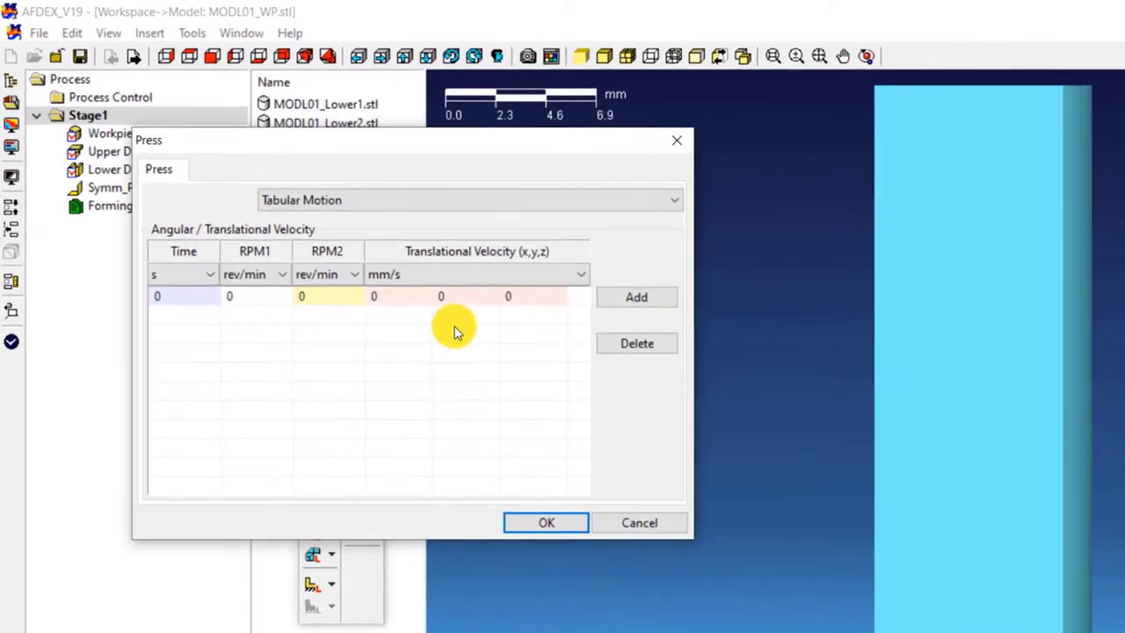
pyautogui.doubleClick(466, 303)
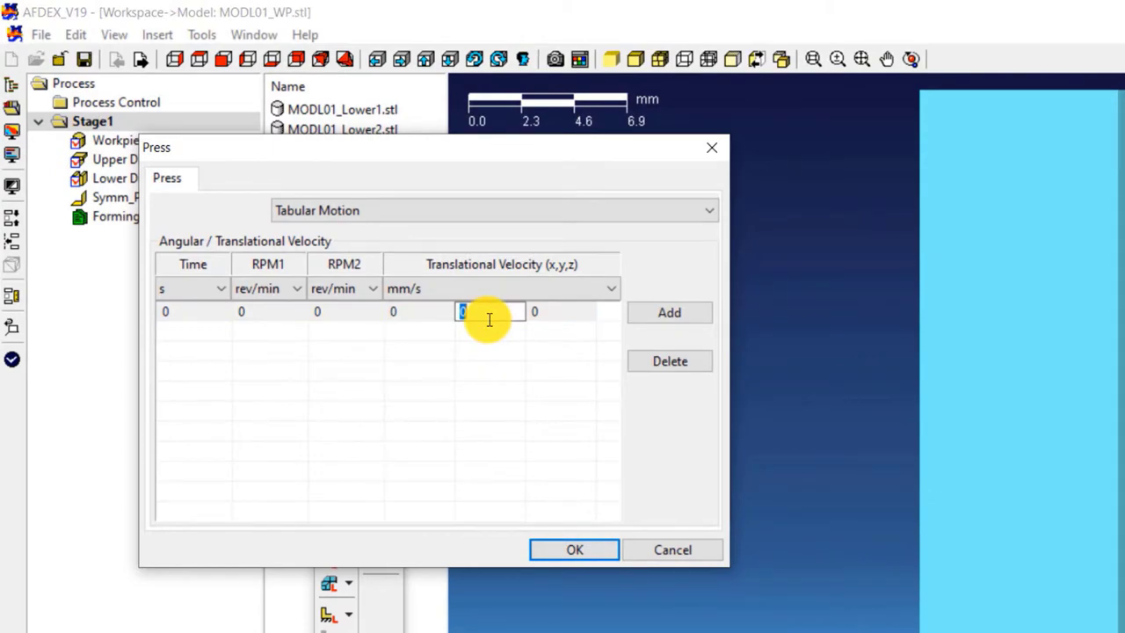
pyautogui.write('-1')
pyautogui.click(501, 368)
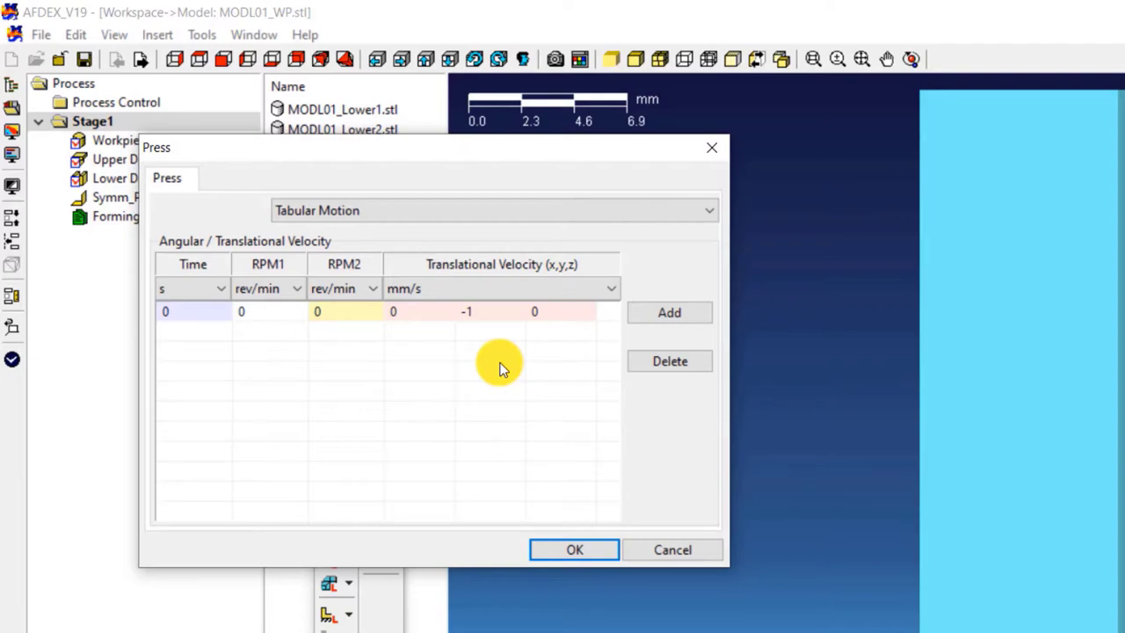
pyautogui.click(562, 555)
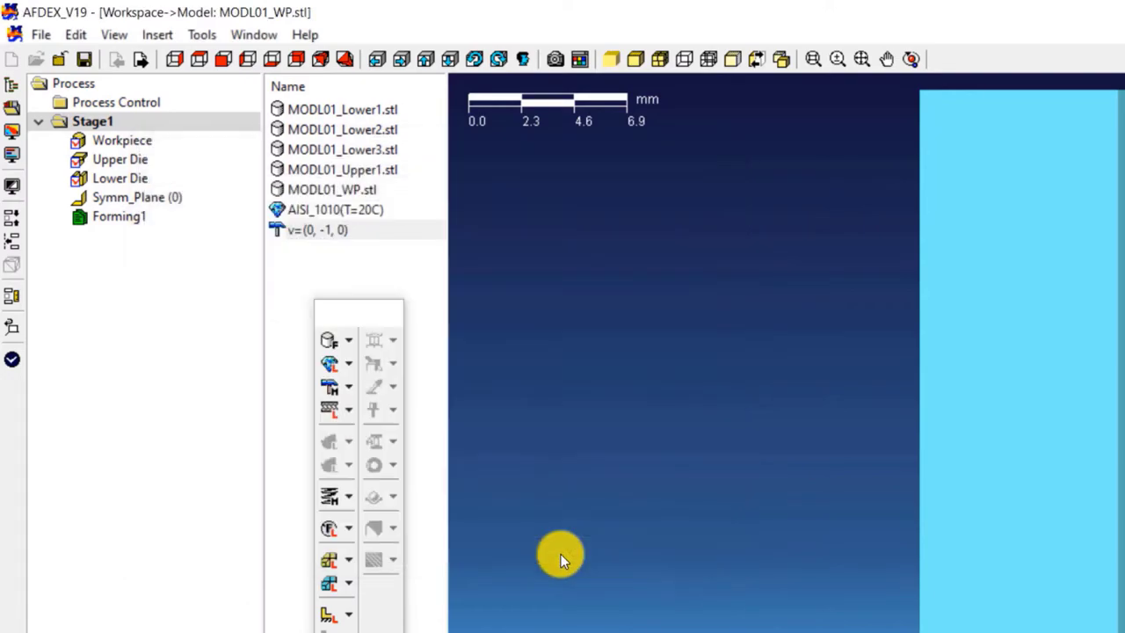
# - Load Soap_Cold(Steel) friction from the friction library
pyautogui.click(349, 411)
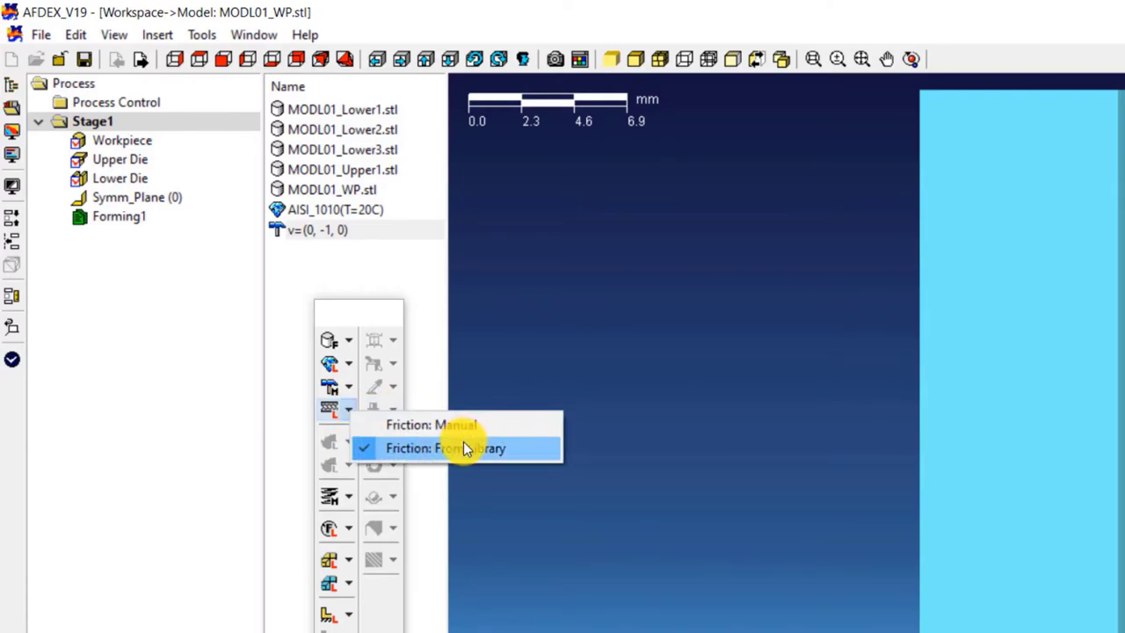
pyautogui.click(463, 444)
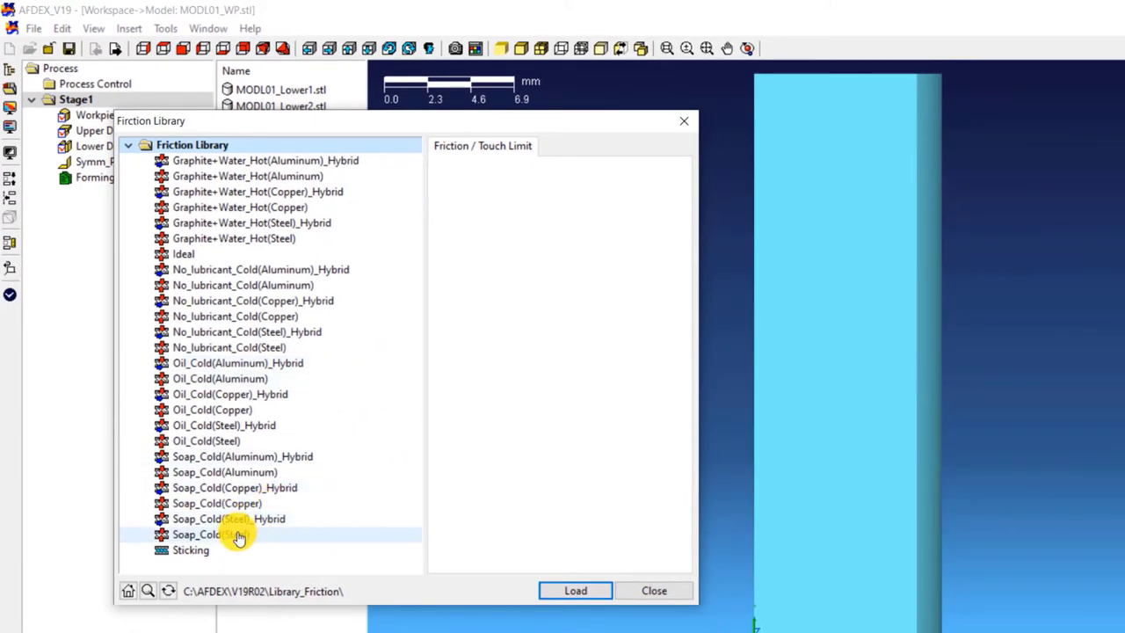
pyautogui.click(257, 585)
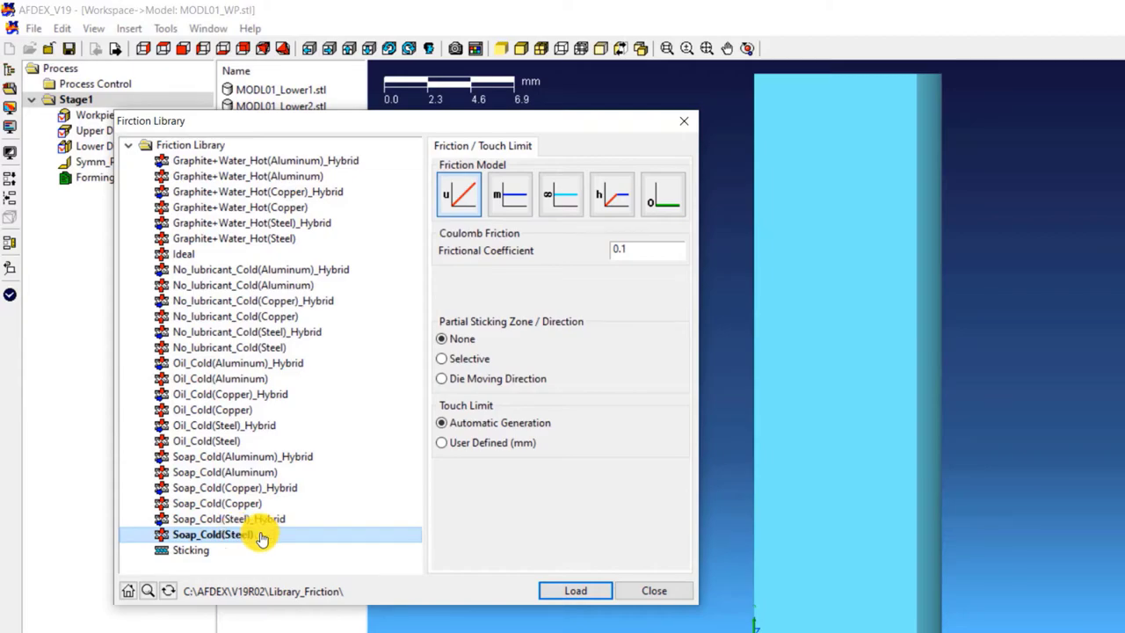
pyautogui.click(665, 597)
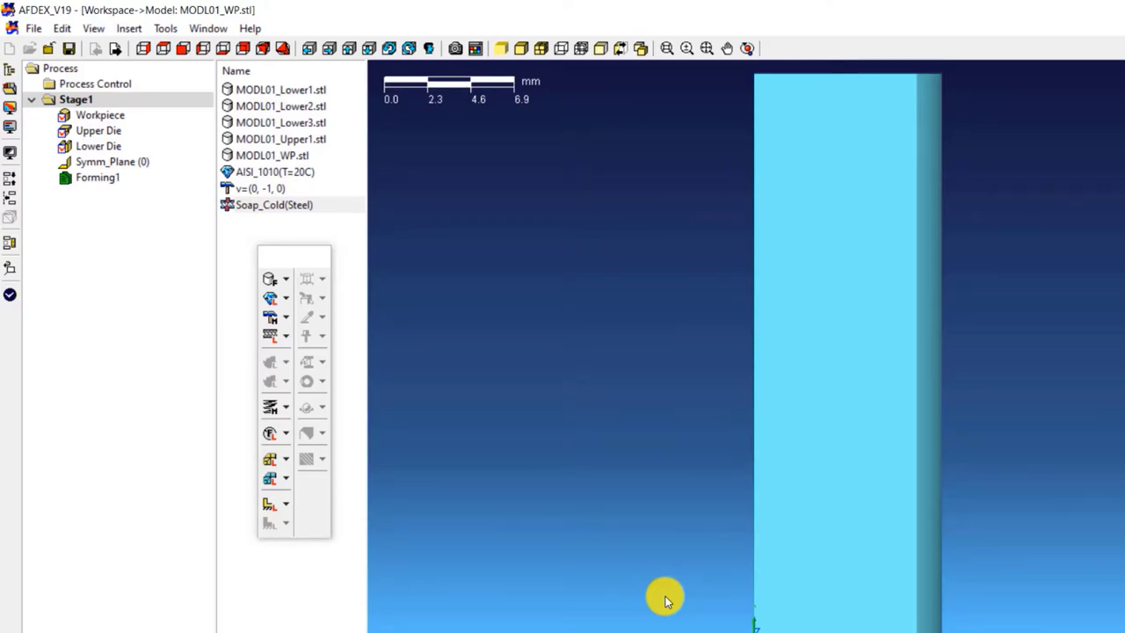
# - Define a die type with Spring: constant 1000, preload 124000, stroke 10
pyautogui.click(289, 408)
pyautogui.click(369, 418)
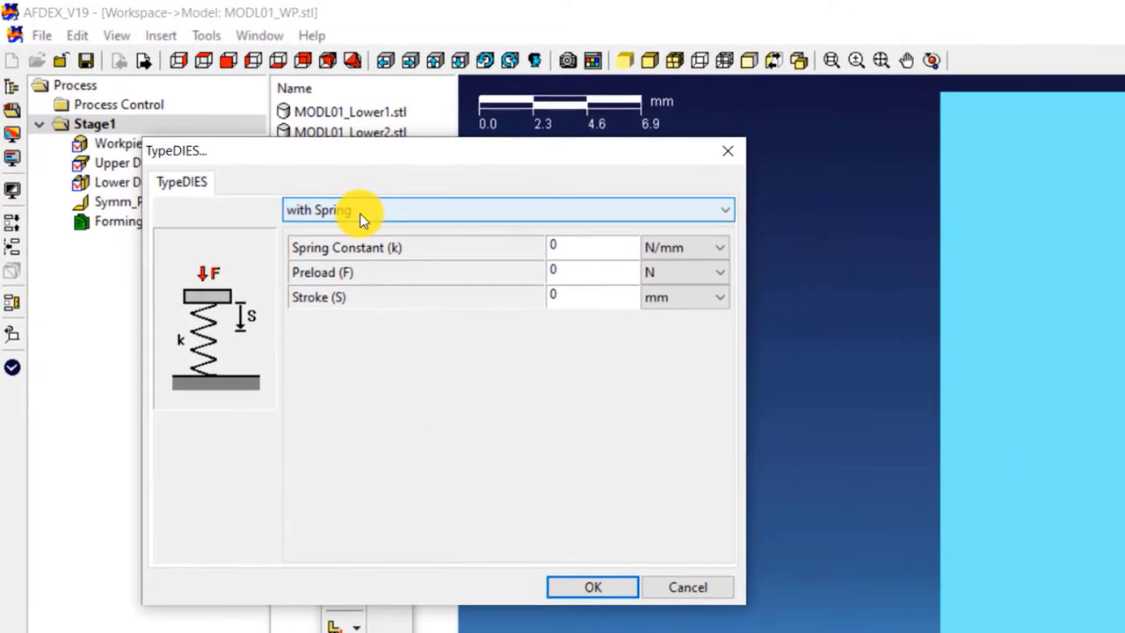
pyautogui.click(329, 193)
pyautogui.click(310, 206)
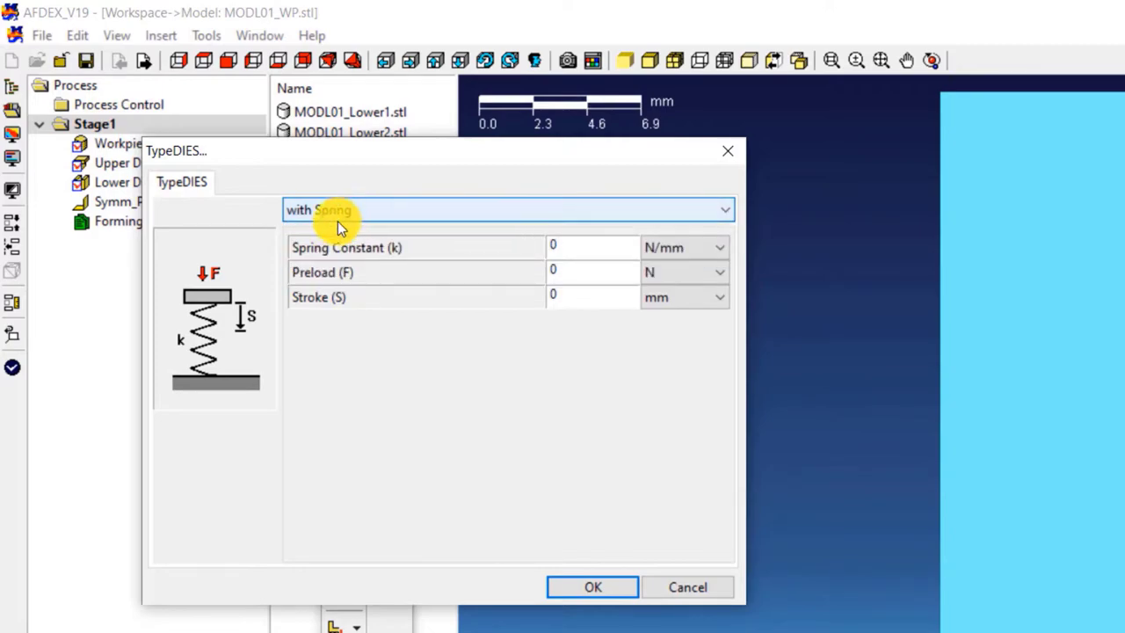
pyautogui.doubleClick(582, 245)
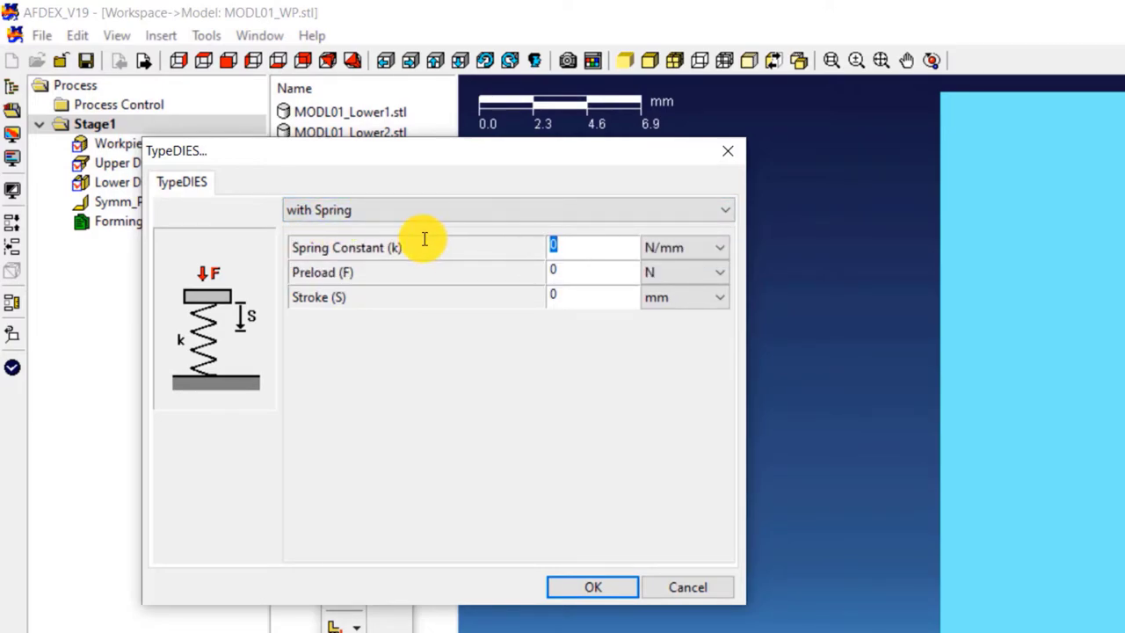
pyautogui.write('1000')
pyautogui.click(571, 270)
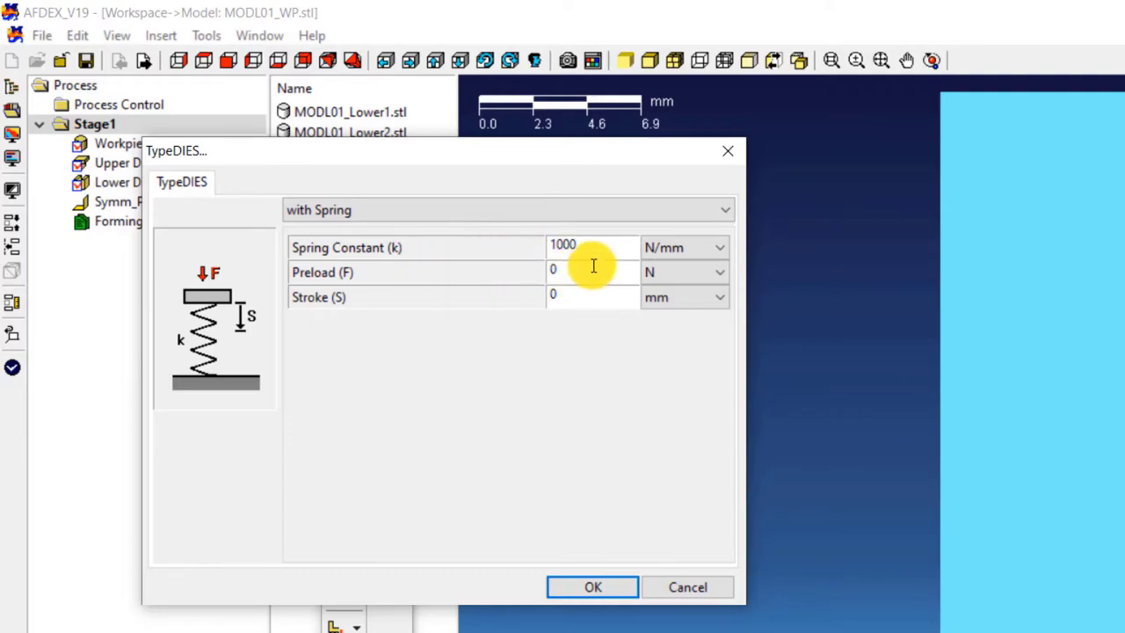
pyautogui.doubleClick(593, 265)
pyautogui.write('124000')
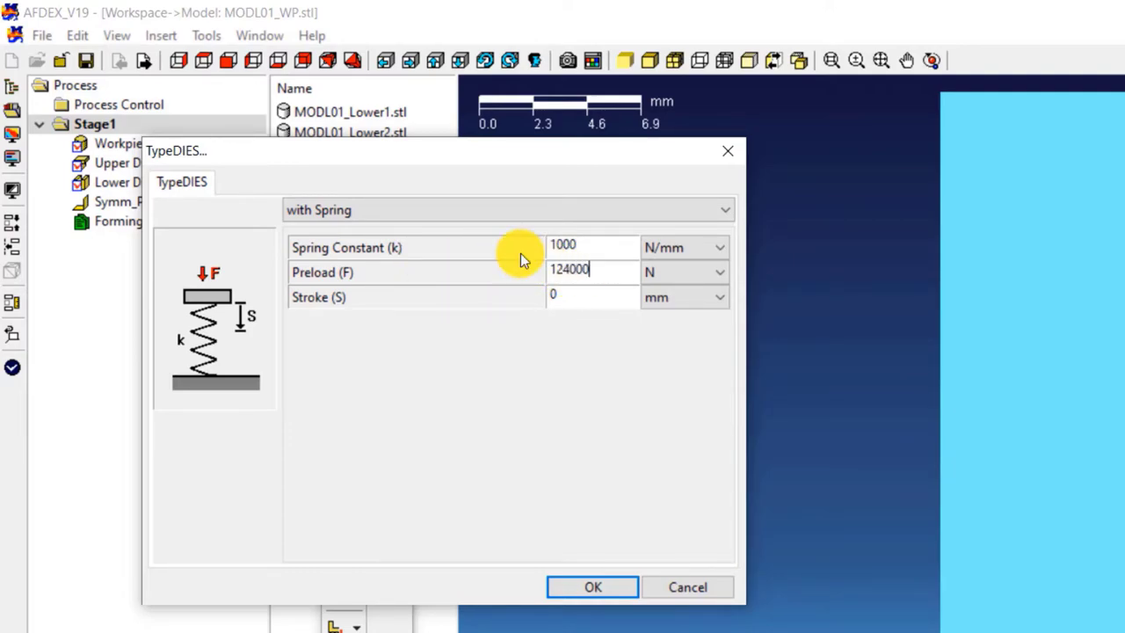
pyautogui.click(581, 297)
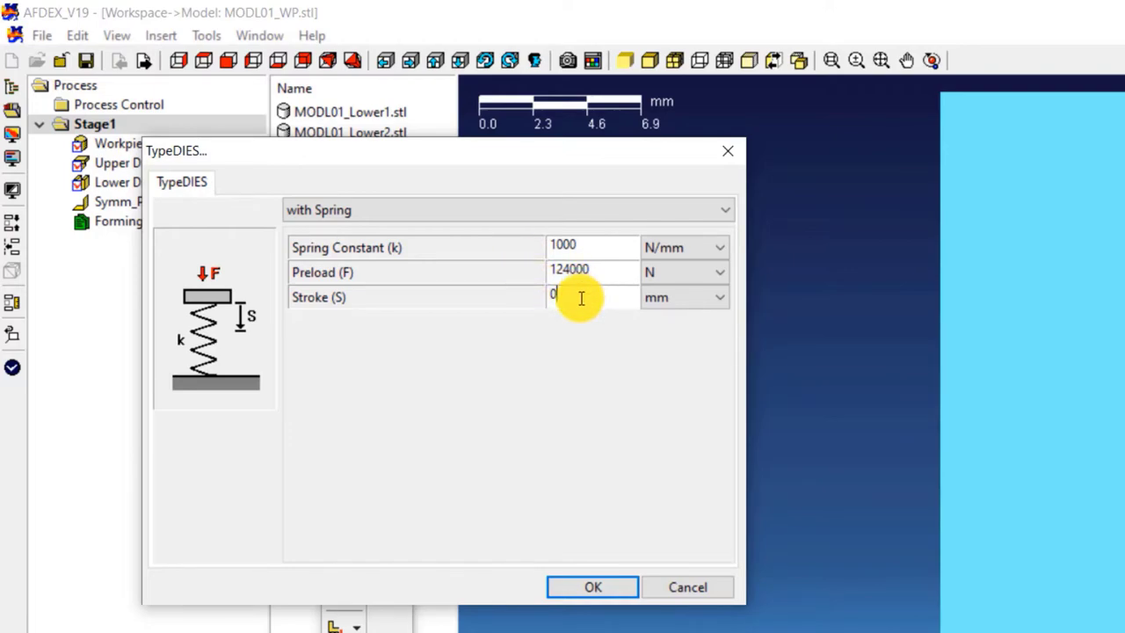
pyautogui.doubleClick(581, 297)
pyautogui.write('10')
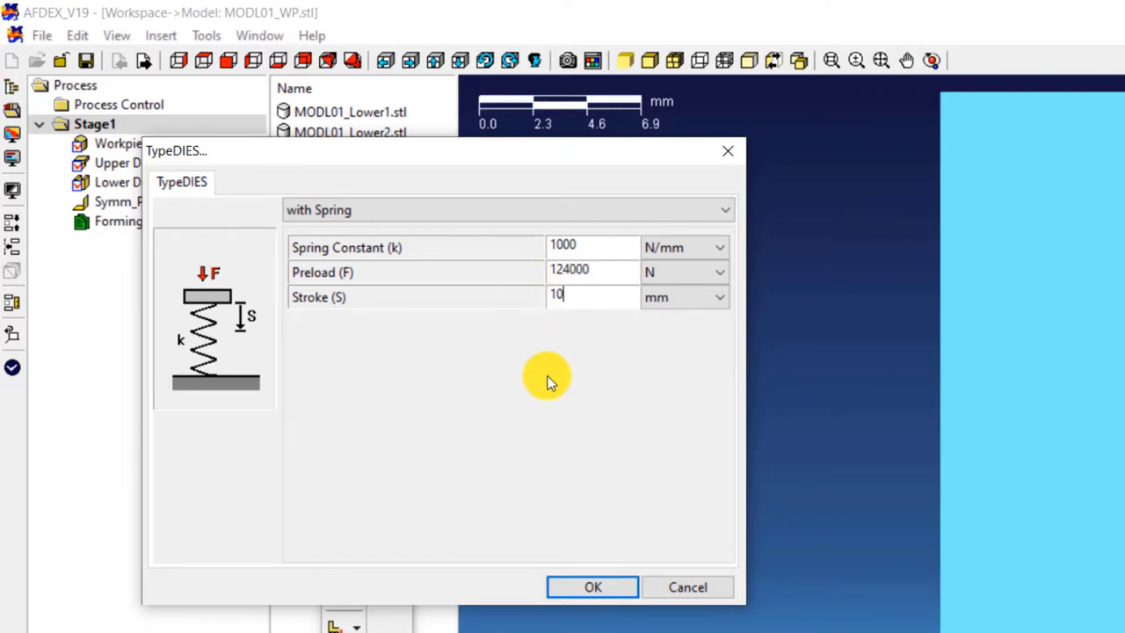
pyautogui.click(573, 589)
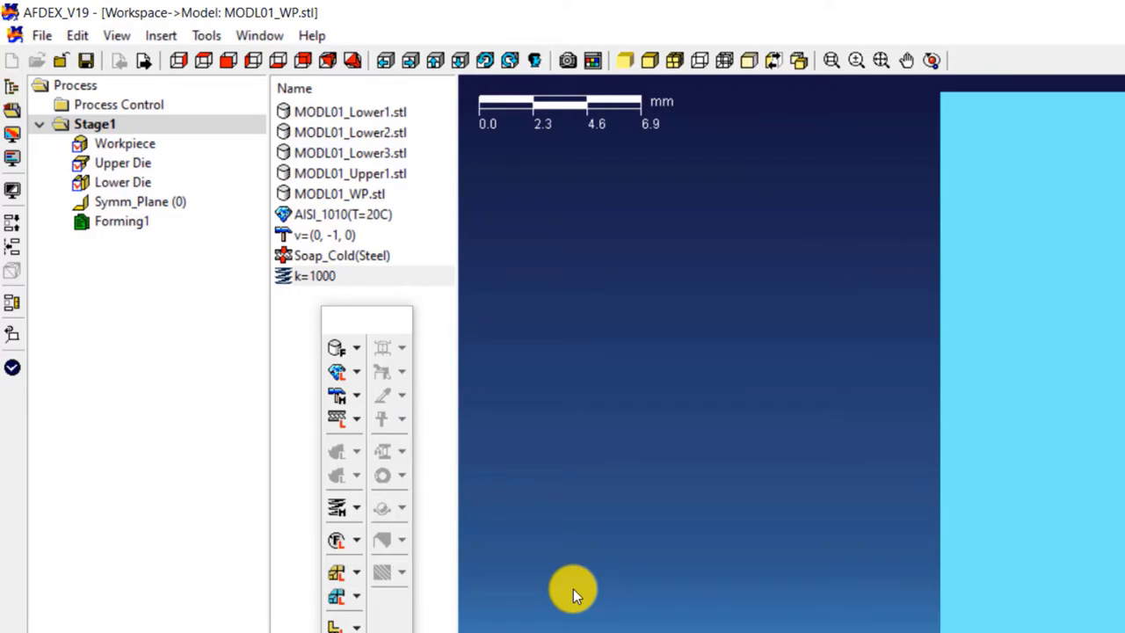
# - Insert two additional lower dies into Stage1
pyautogui.rightClick(125, 126)
pyautogui.moveTo(243, 296)
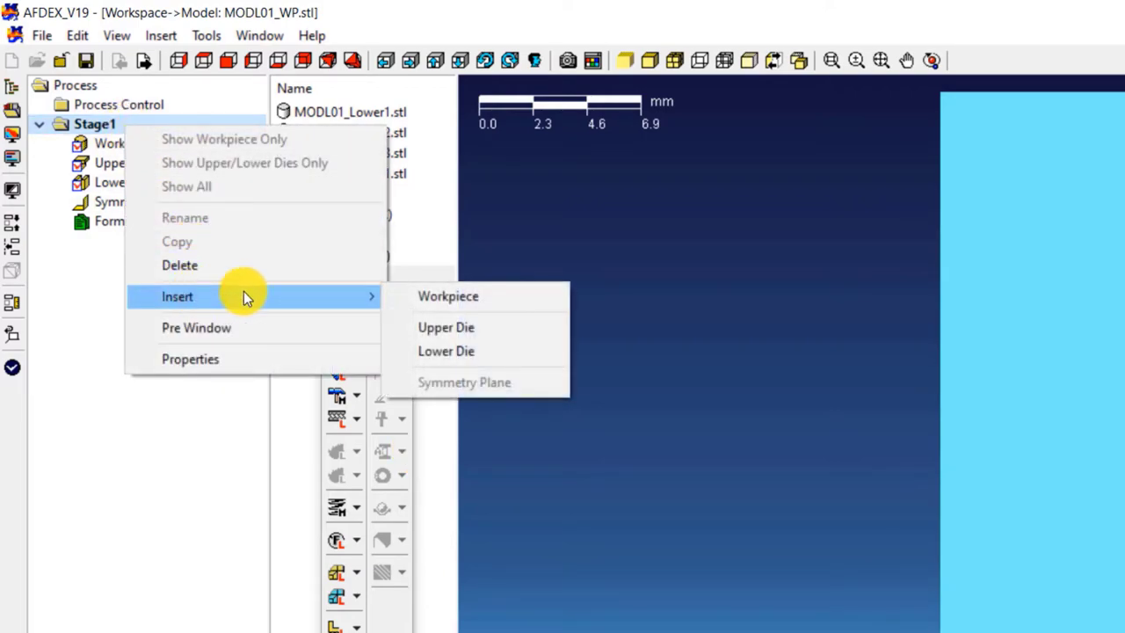
pyautogui.click(441, 349)
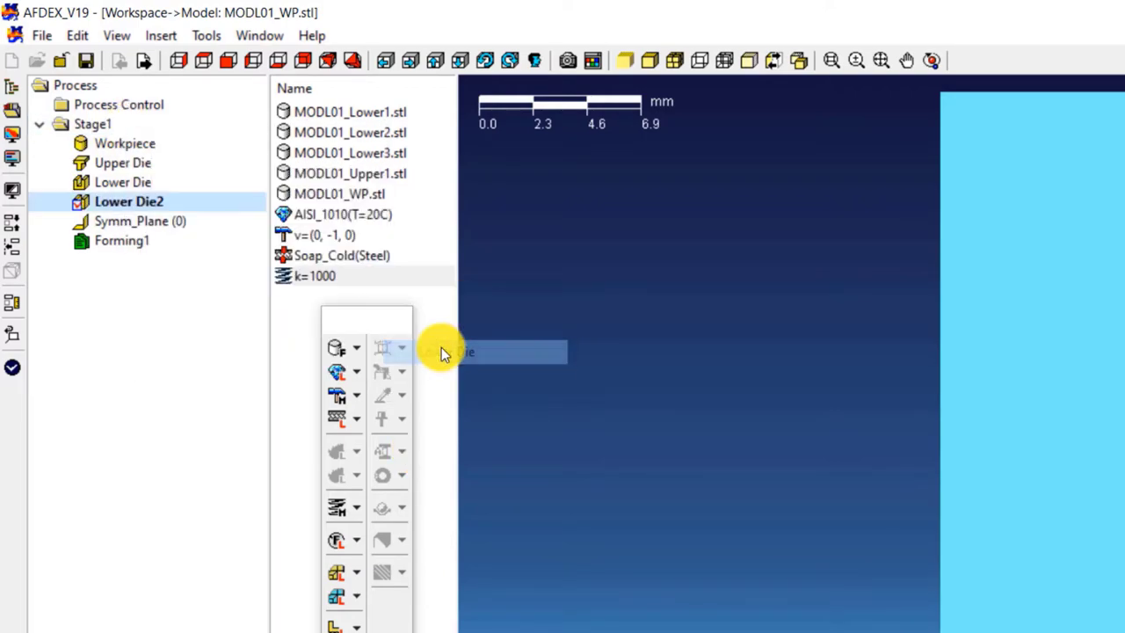
pyautogui.rightClick(105, 124)
pyautogui.moveTo(237, 298)
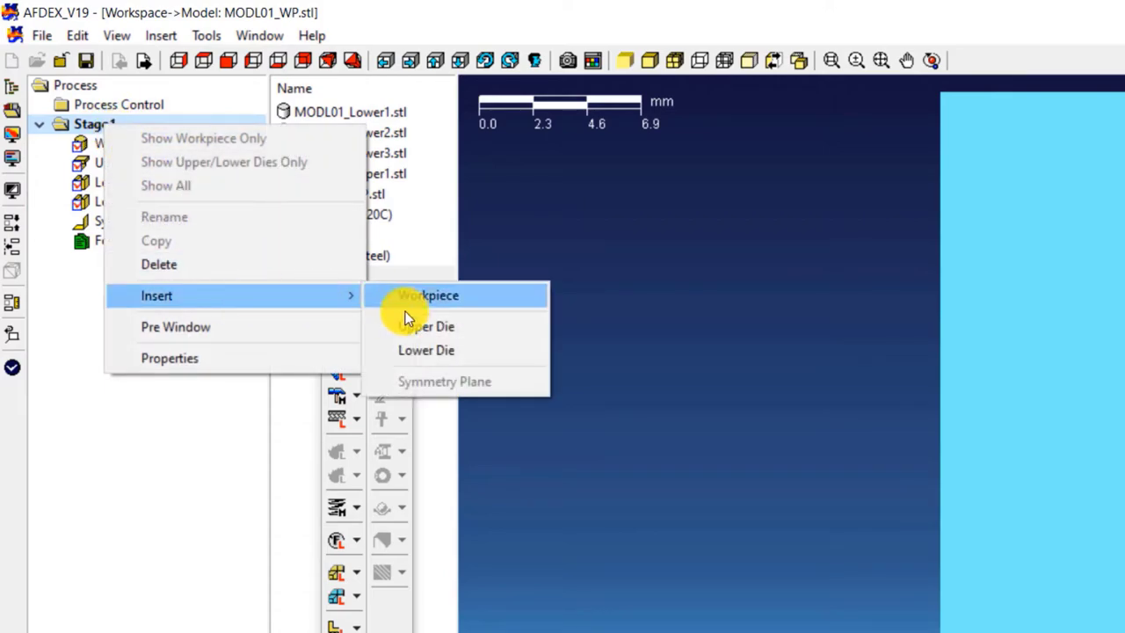
pyautogui.click(432, 350)
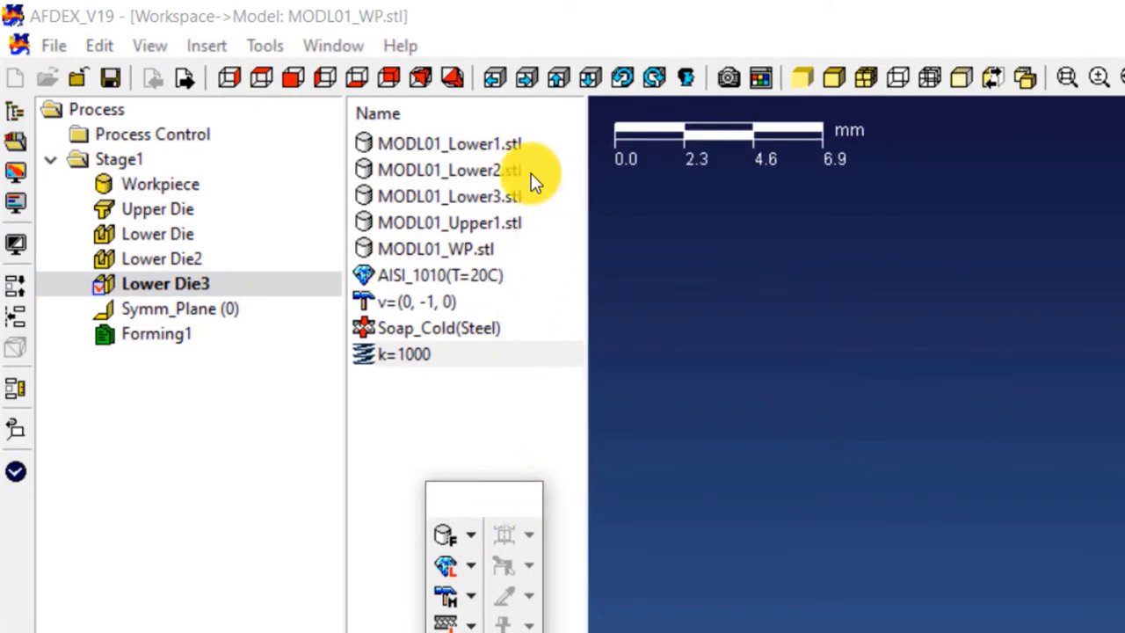
# - Assign Lower1–3 to Lower Die 1–3, Upper1 to Upper Die, and WP to Workpiece
pyautogui.click(505, 147)
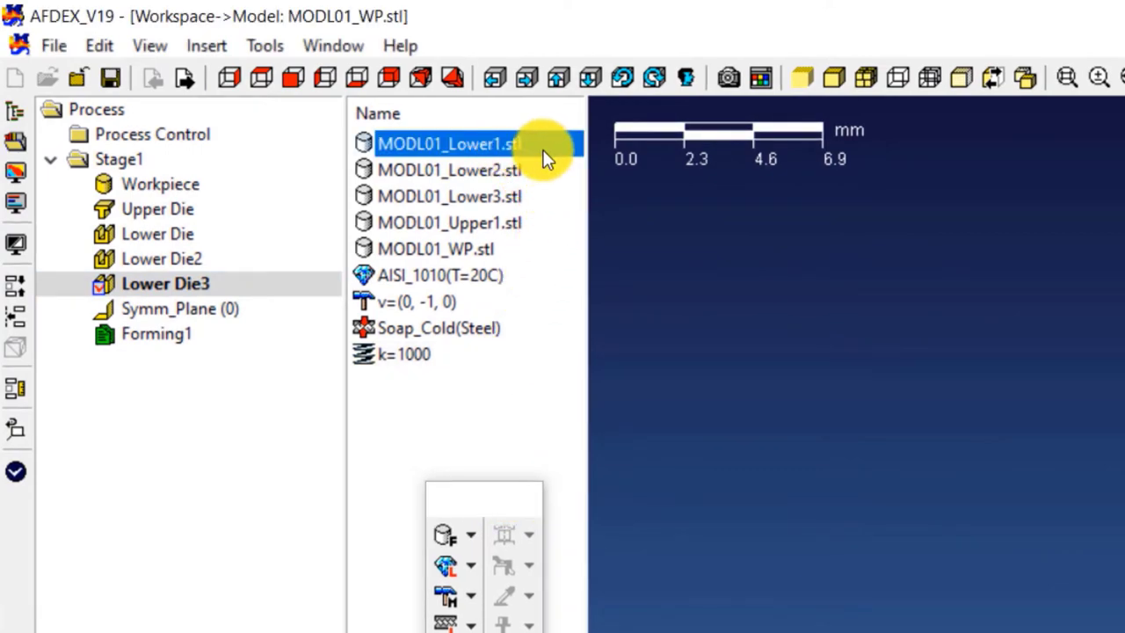
pyautogui.moveTo(540, 143); pyautogui.dragTo(178, 243)
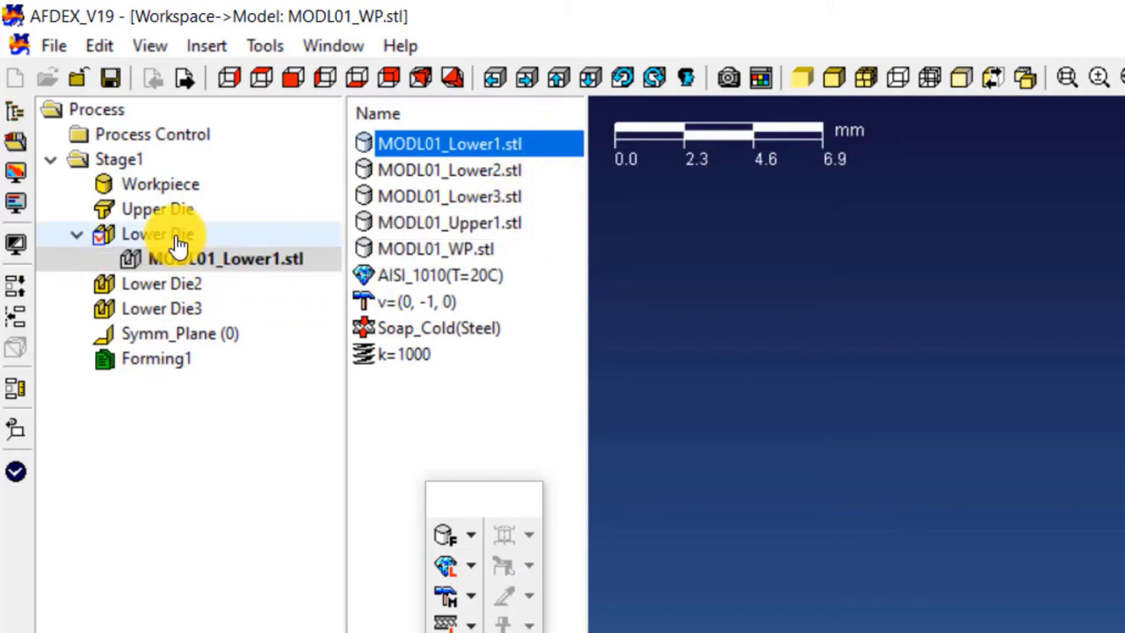
pyautogui.click(510, 174)
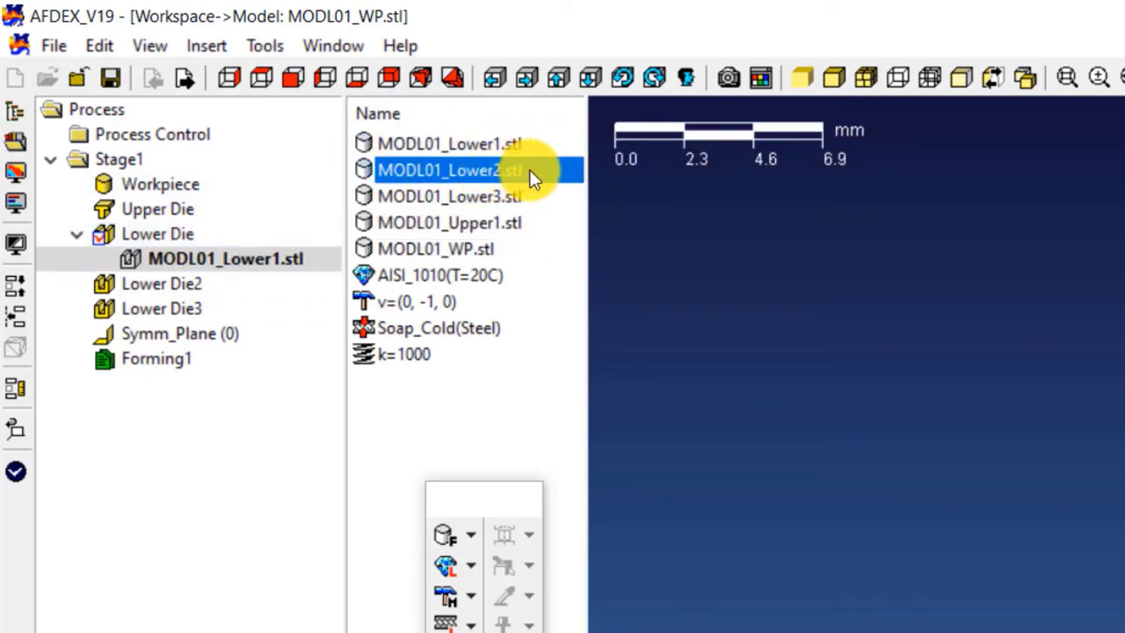
pyautogui.moveTo(533, 178); pyautogui.dragTo(151, 297)
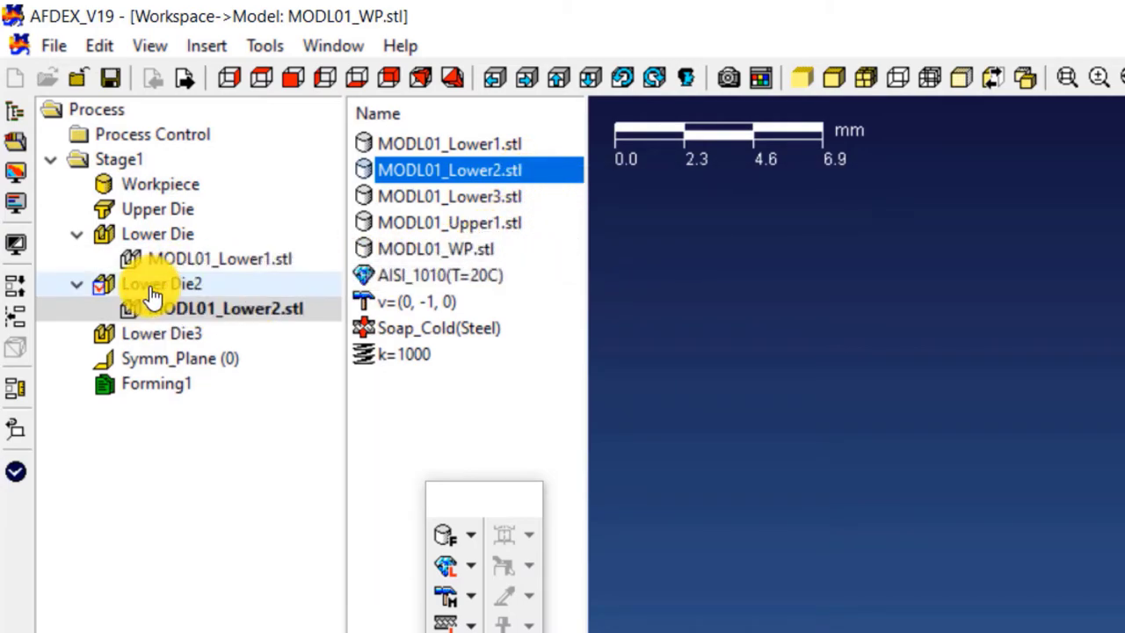
pyautogui.click(420, 192)
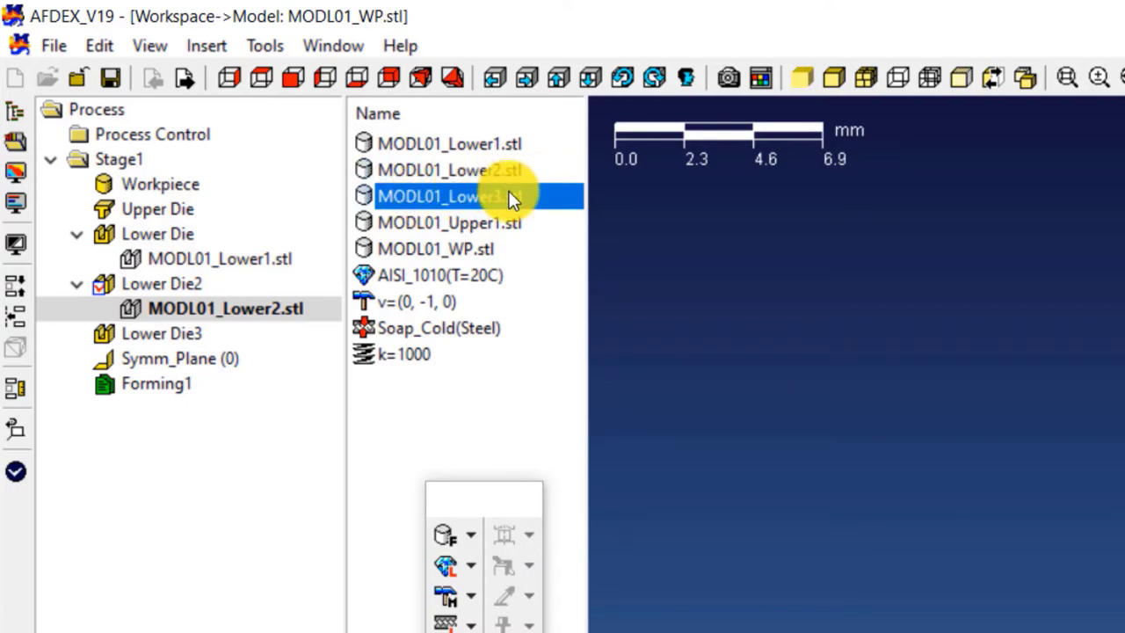
pyautogui.moveTo(513, 197); pyautogui.dragTo(191, 334)
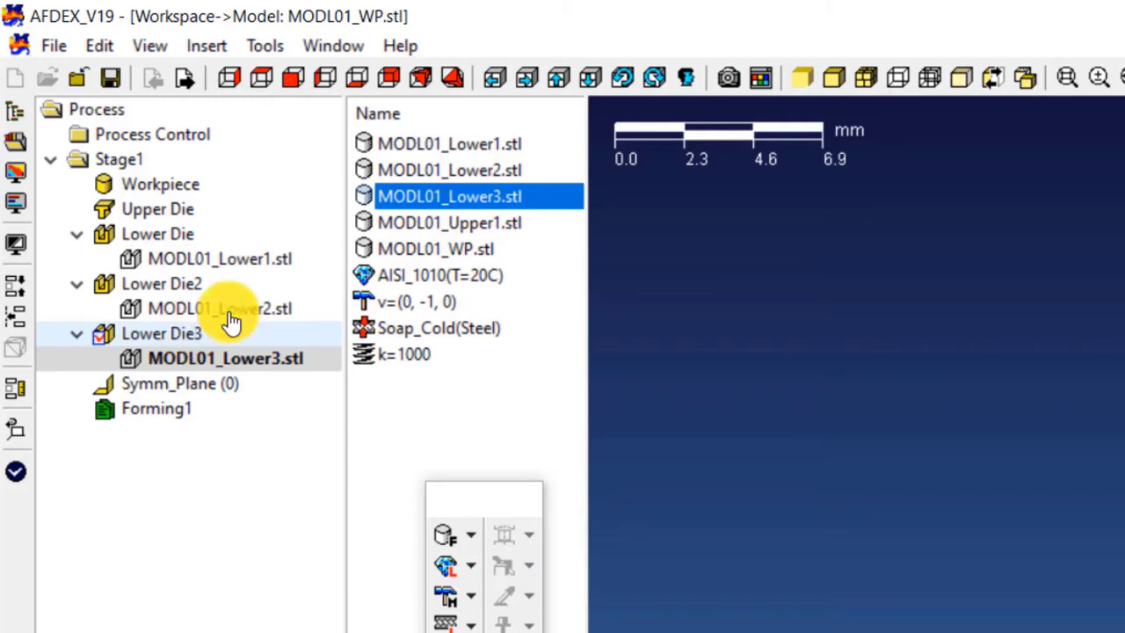
pyautogui.click(415, 227)
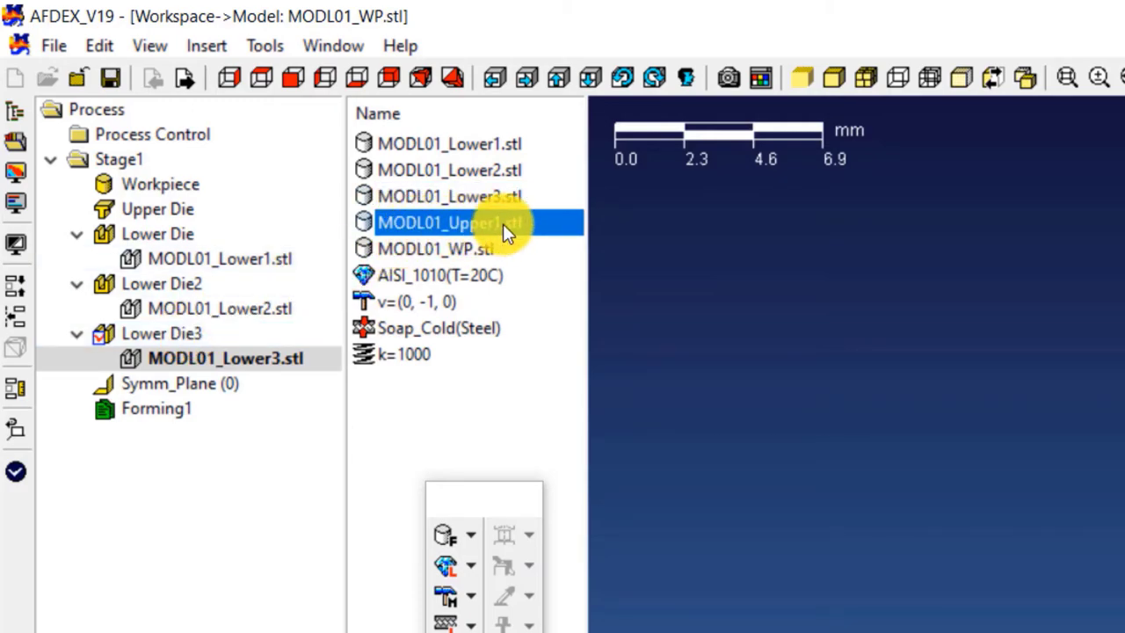
pyautogui.moveTo(553, 222); pyautogui.dragTo(163, 215)
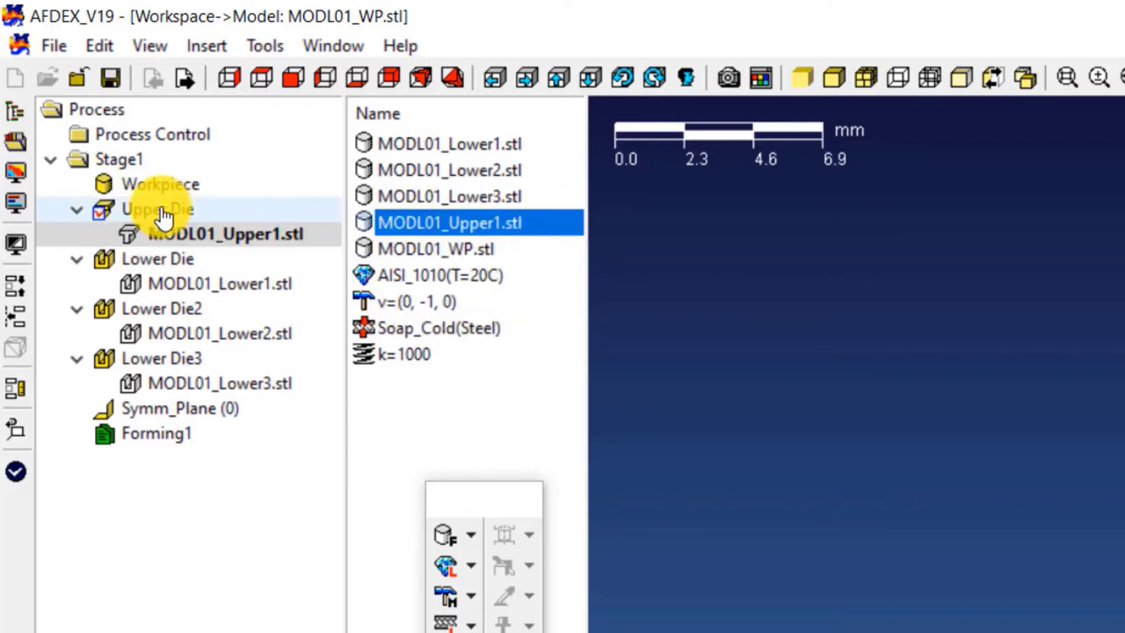
pyautogui.click(412, 249)
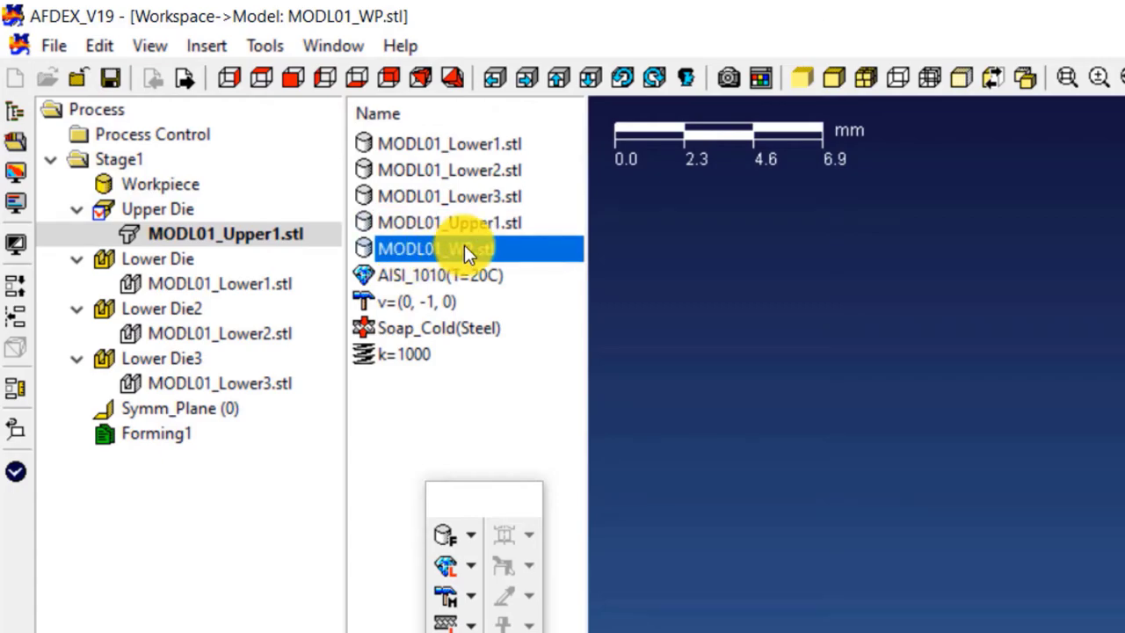
pyautogui.moveTo(464, 249); pyautogui.dragTo(149, 200)
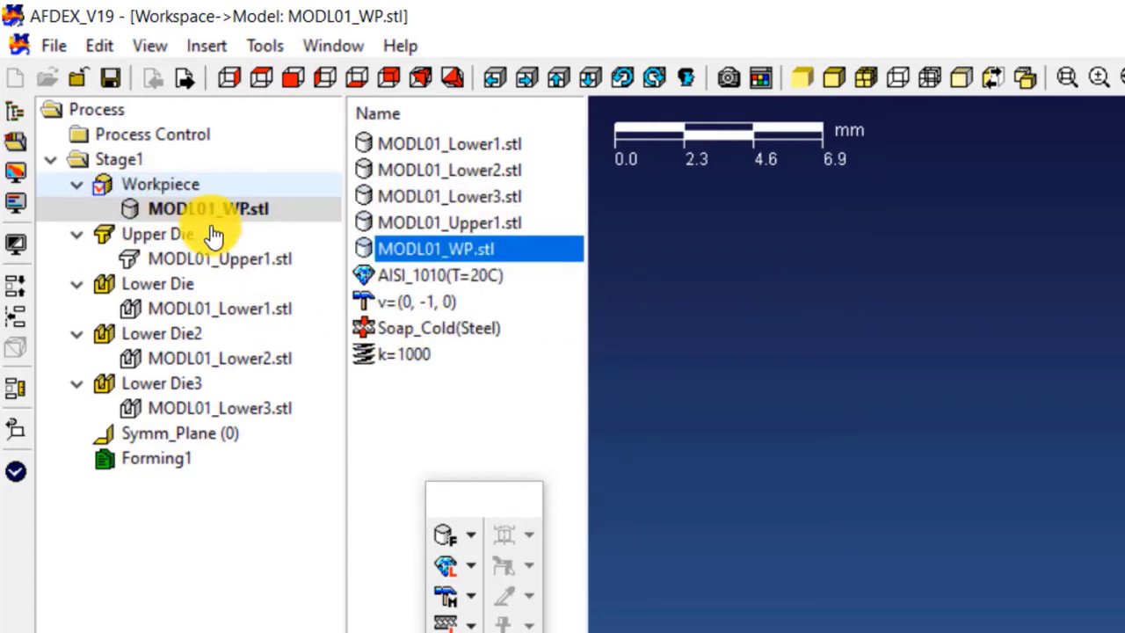
pyautogui.click(458, 275)
# - Apply AISI_1010 to the workpiece and v=(0, -1, 0) to the upper die
pyautogui.rightClick(458, 275)
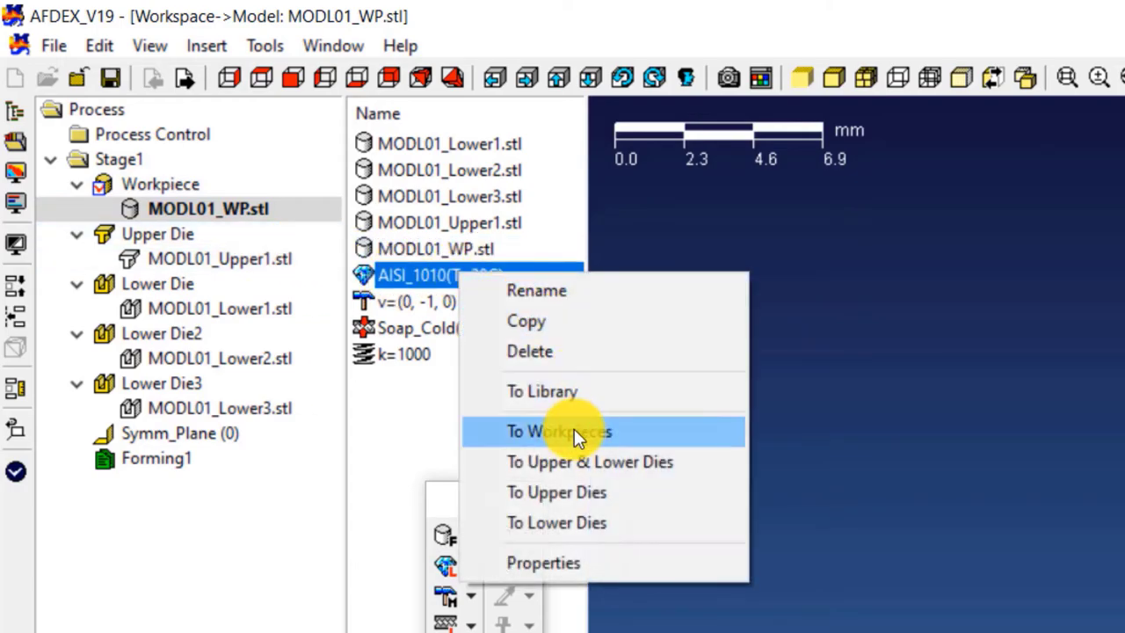
pyautogui.click(565, 430)
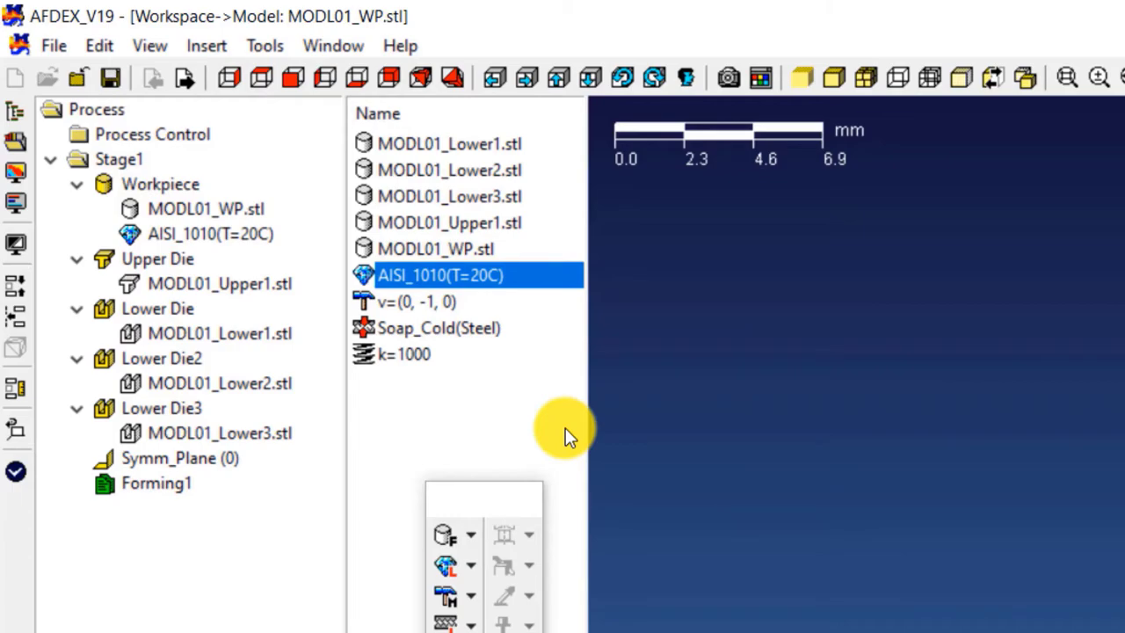
pyautogui.click(451, 308)
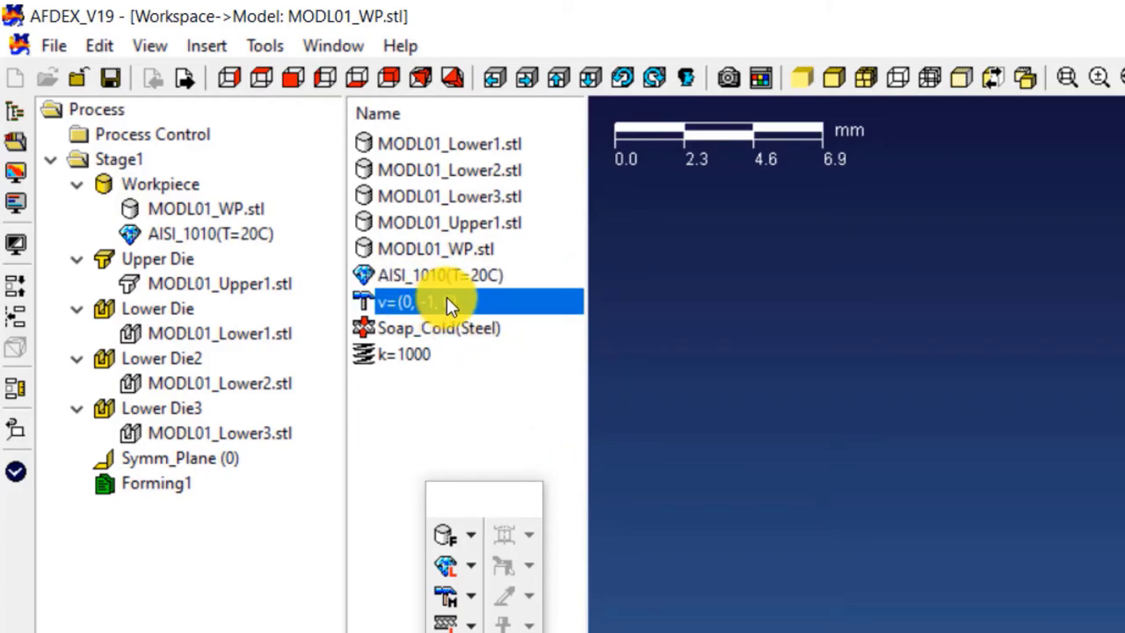
pyautogui.rightClick(448, 303)
pyautogui.click(516, 484)
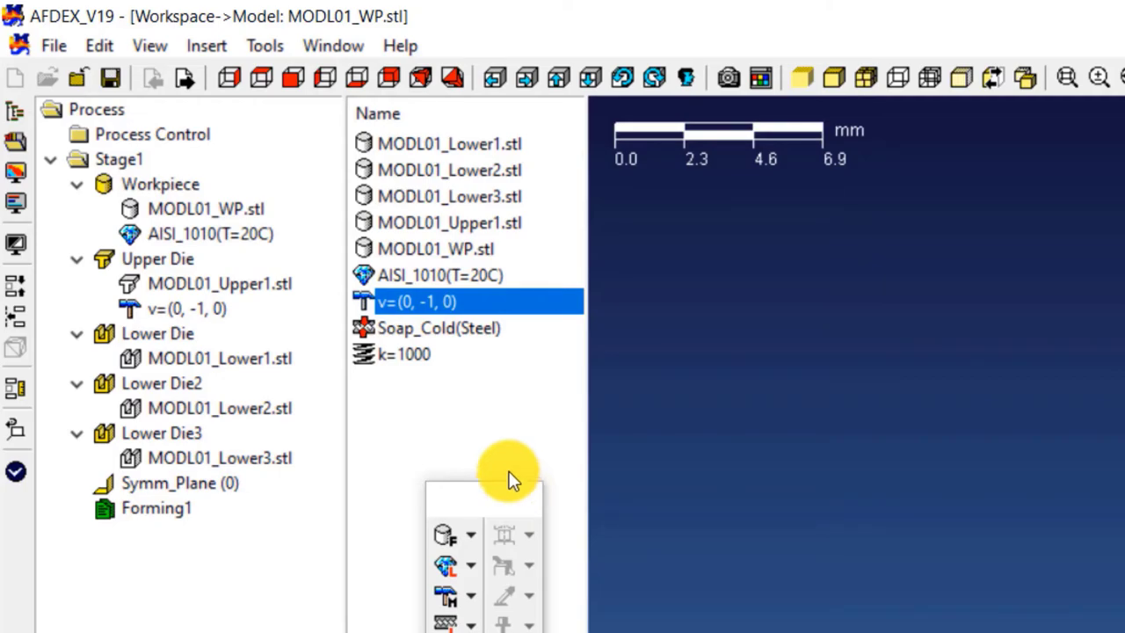
# - Apply Soap_Cold(Steel) friction to all dies and attach the k=1000 spring to Lower Die2
pyautogui.click(456, 336)
pyautogui.rightClick(460, 330)
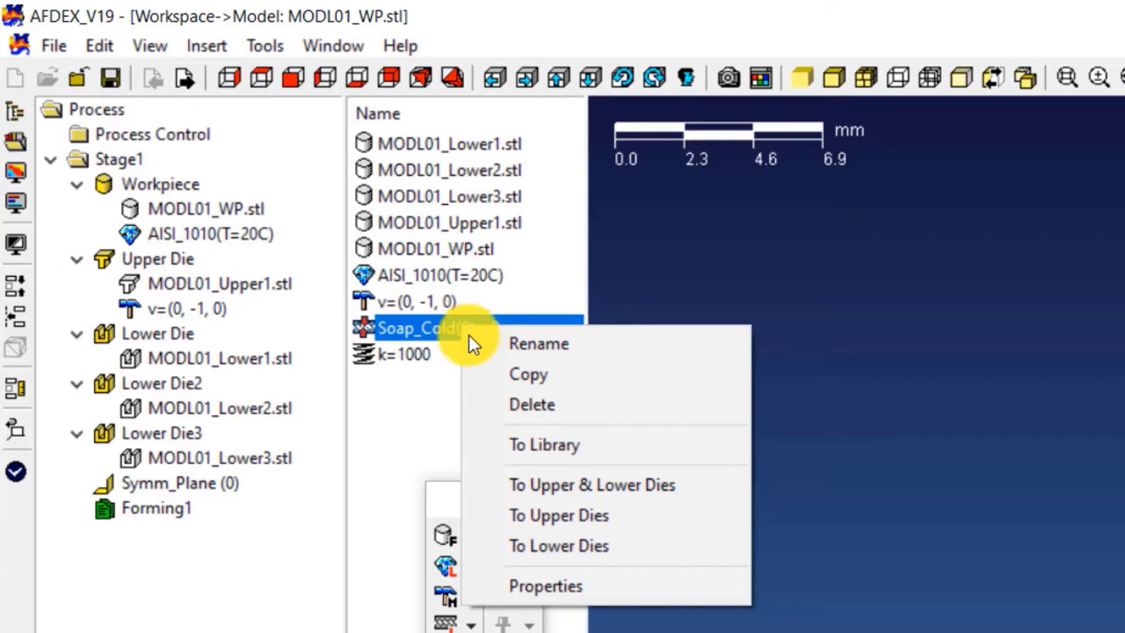
pyautogui.click(505, 493)
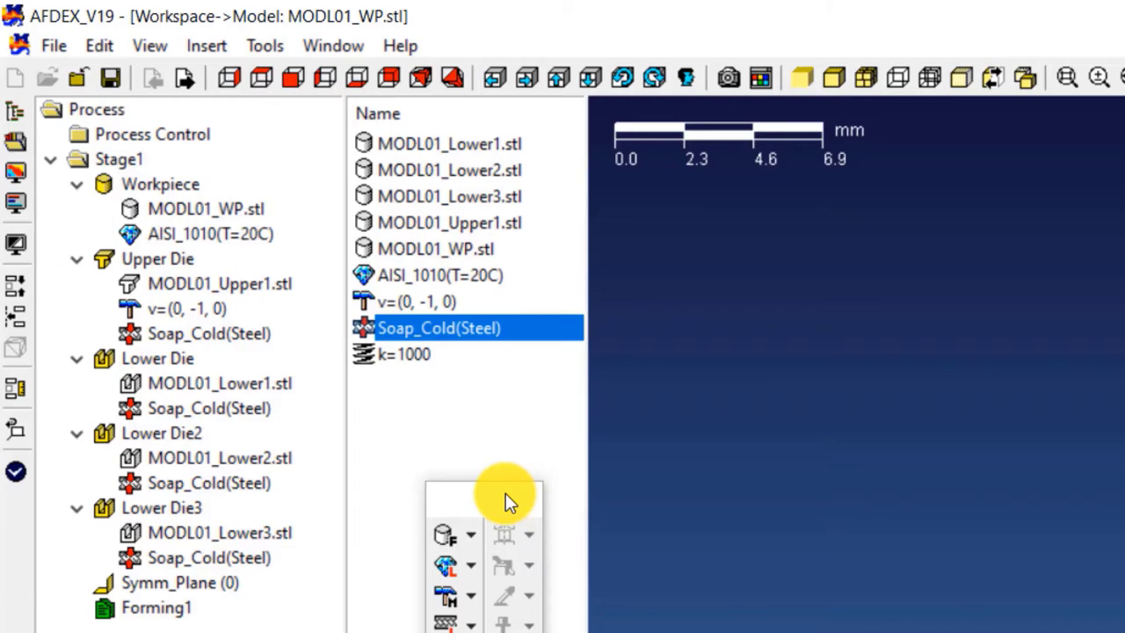
pyautogui.click(431, 367)
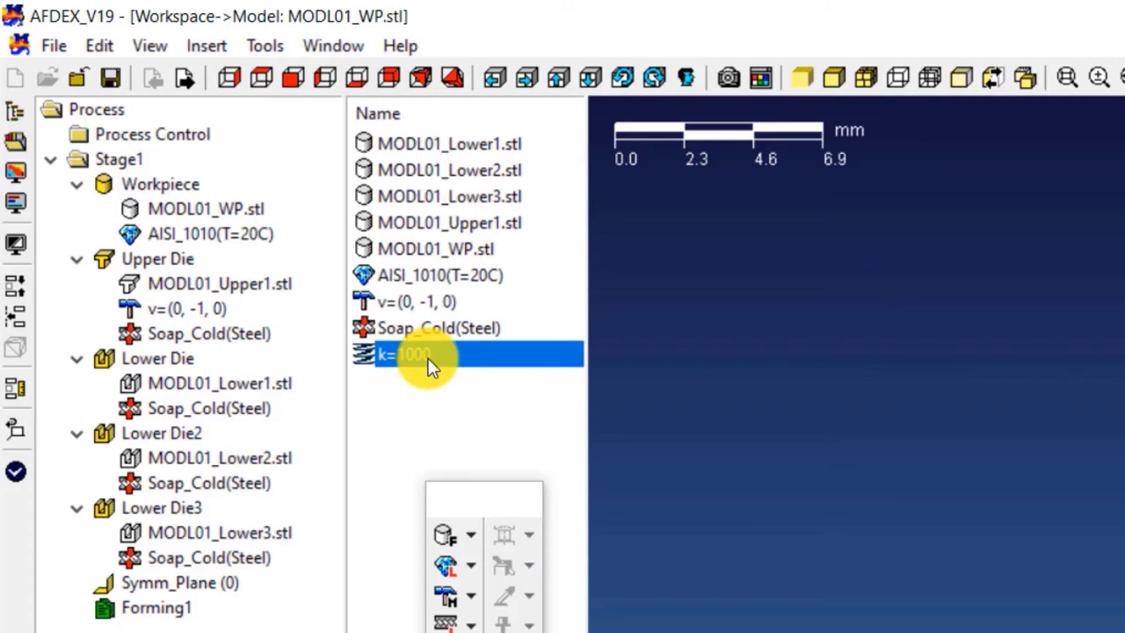
pyautogui.moveTo(456, 355); pyautogui.dragTo(214, 479)
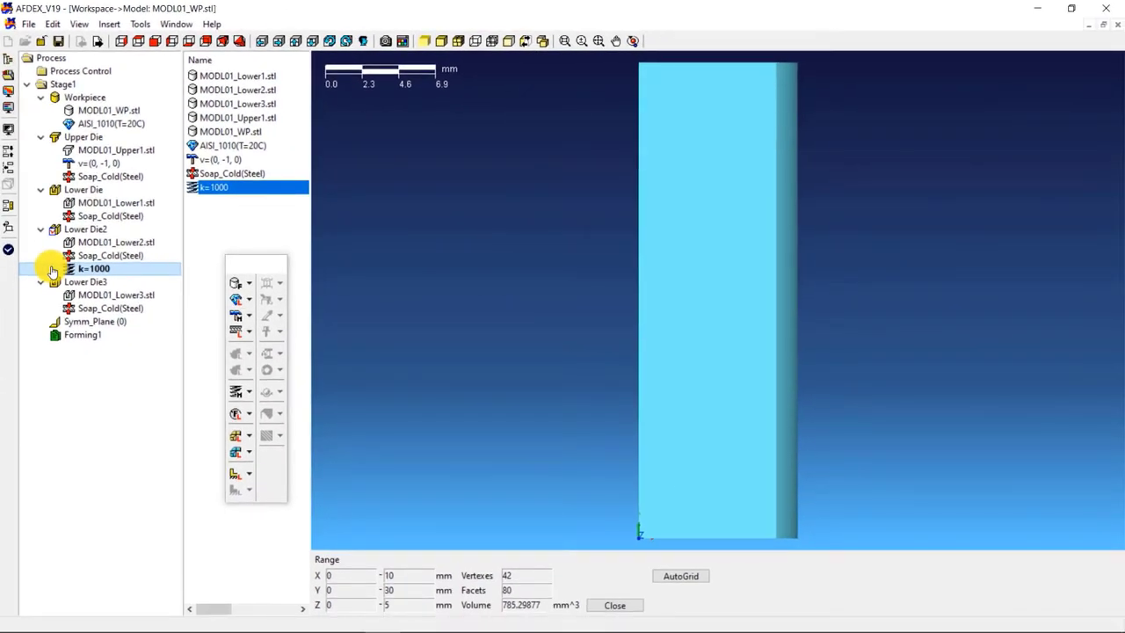
# - Pick two symmetry faces on the model to create Symm_Plane (2), a quarter section
pyautogui.click(219, 557)
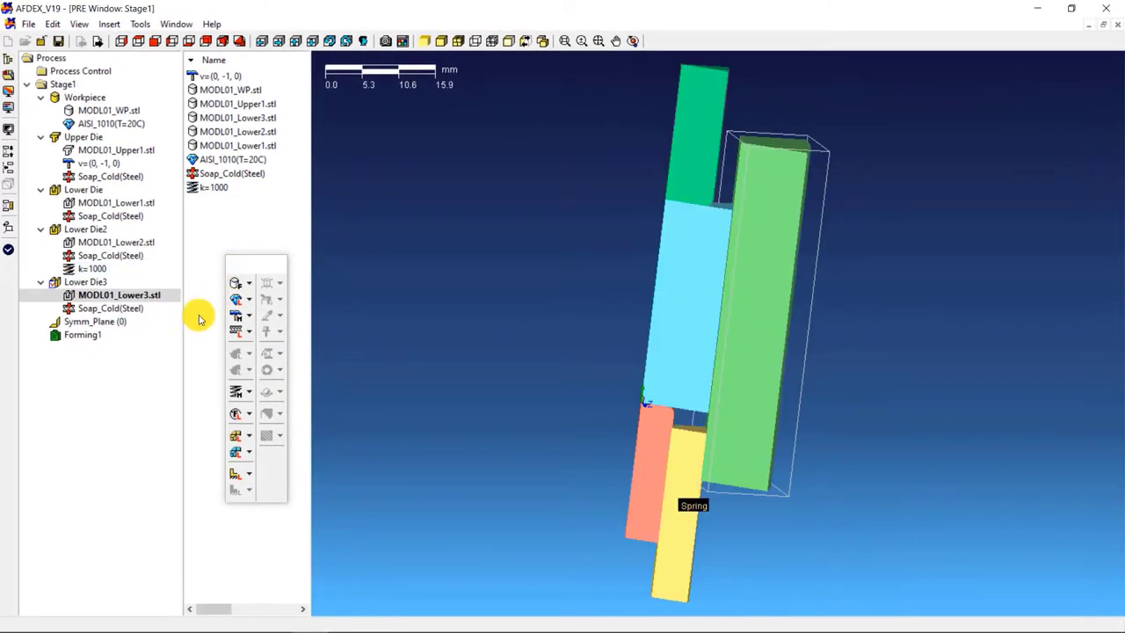
pyautogui.doubleClick(124, 323)
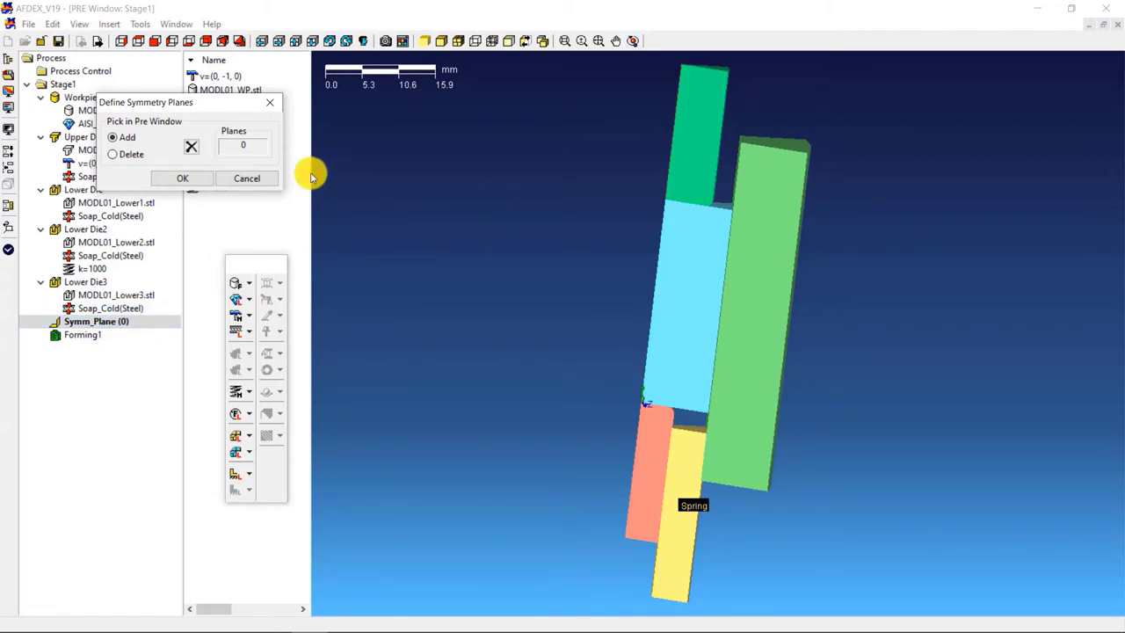
pyautogui.moveTo(207, 110); pyautogui.dragTo(489, 163)
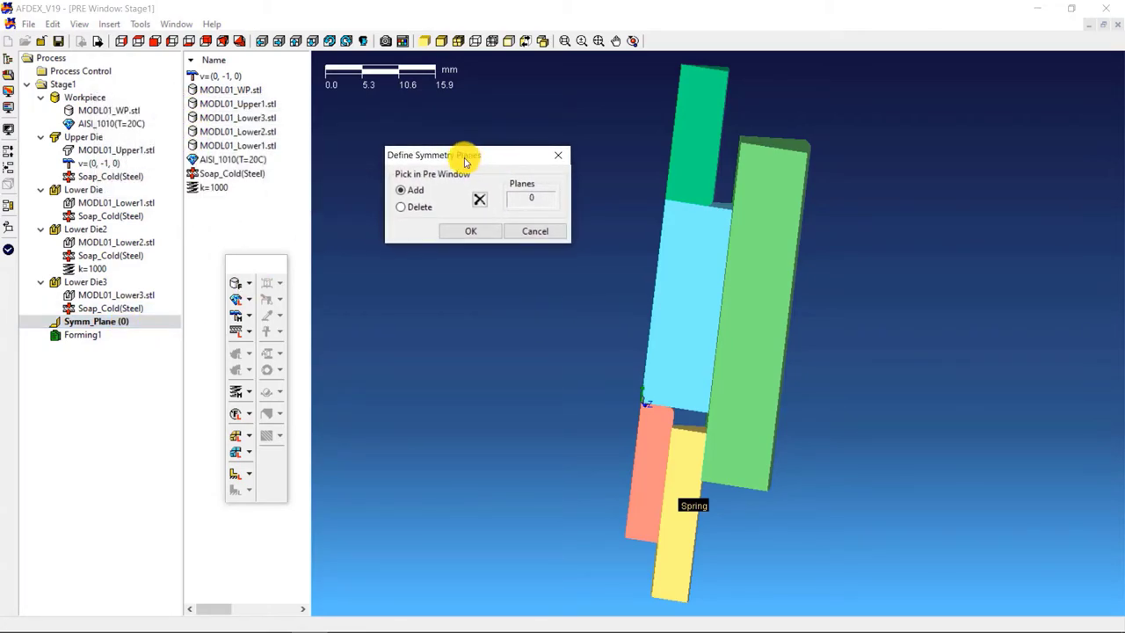
pyautogui.moveTo(646, 255); pyautogui.dragTo(689, 266, button='middle')
pyautogui.click(722, 280)
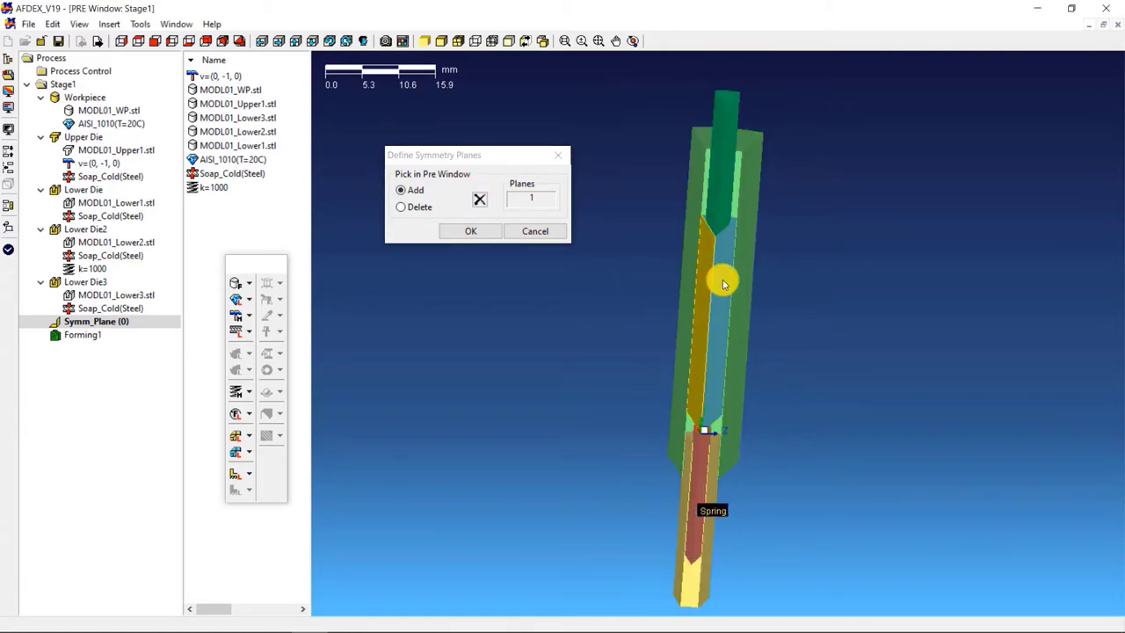
pyautogui.click(722, 280)
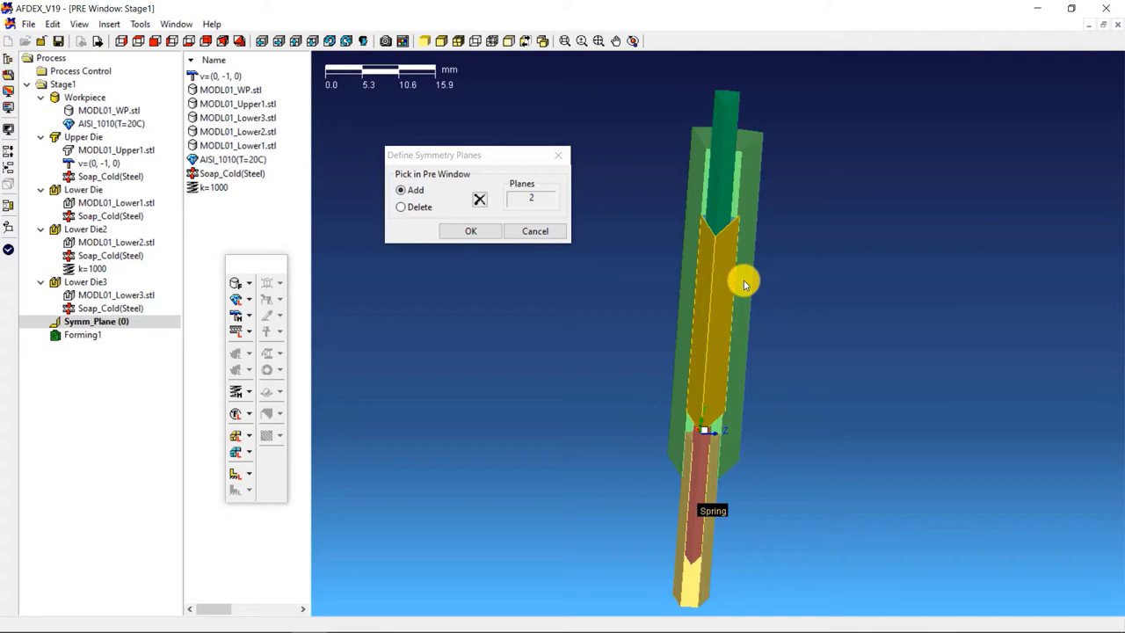
pyautogui.moveTo(743, 284)
pyautogui.mouseDown(button='middle')
pyautogui.moveTo(782, 256)
pyautogui.moveTo(788, 271)
pyautogui.mouseUp(button='middle')
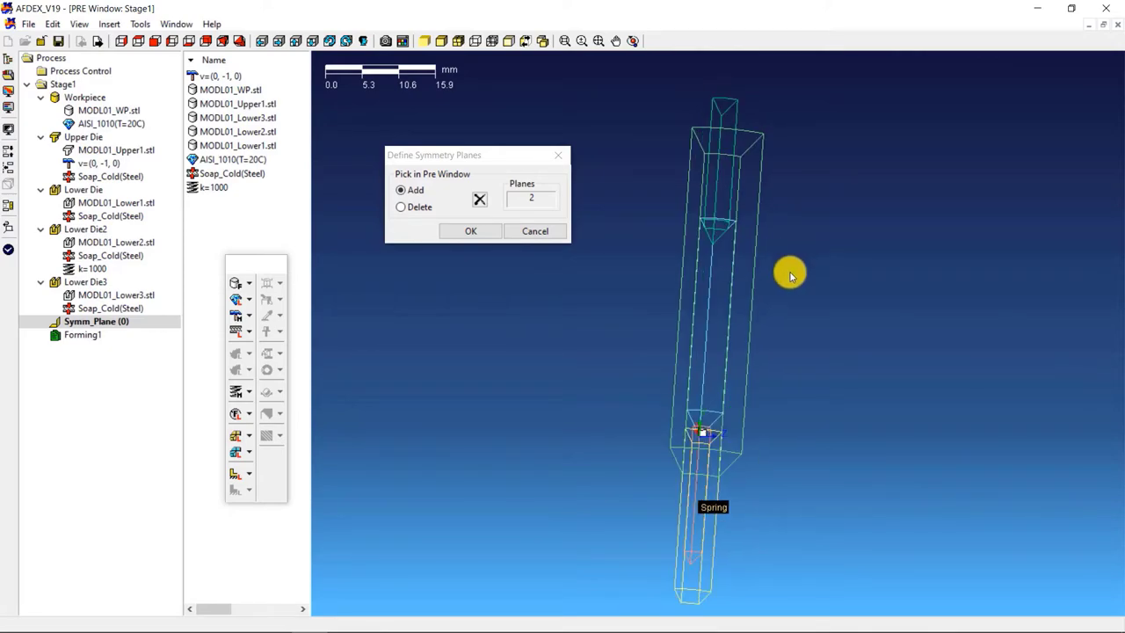
pyautogui.click(471, 231)
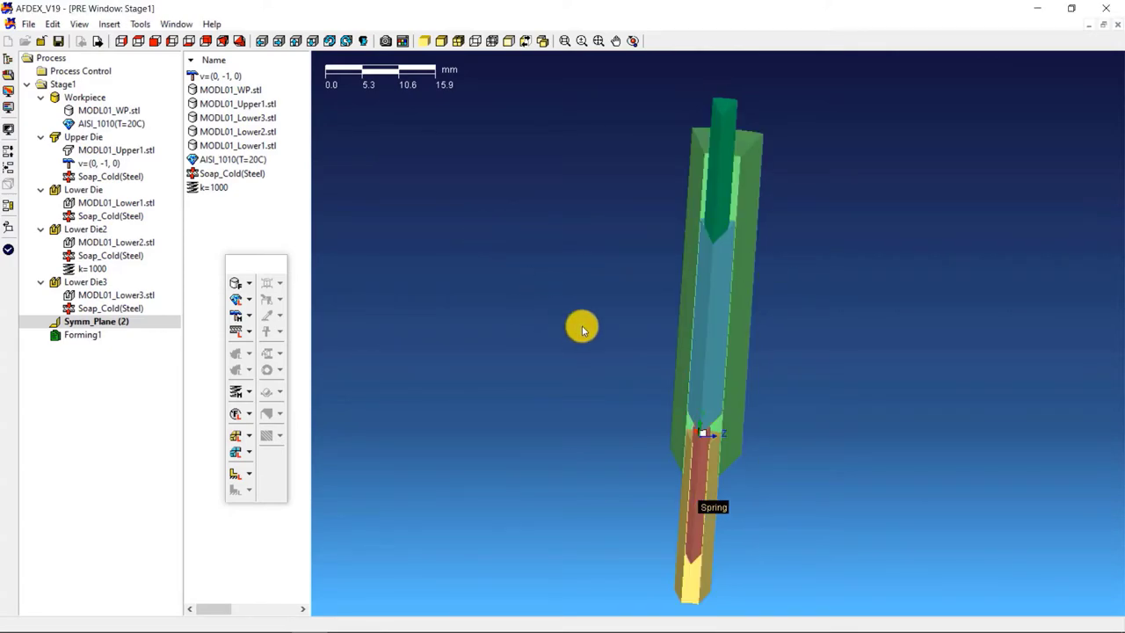
pyautogui.moveTo(583, 326)
pyautogui.mouseDown(button='middle')
pyautogui.moveTo(693, 322)
pyautogui.moveTo(684, 281)
pyautogui.moveTo(616, 339)
pyautogui.mouseUp(button='middle')
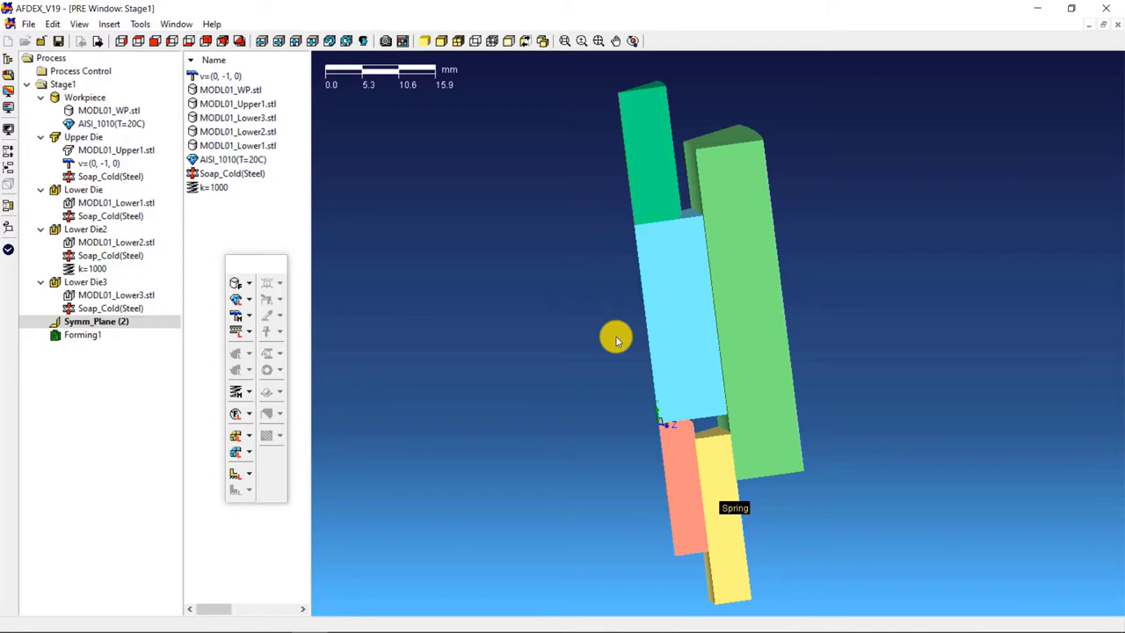
# - Set Forming1 to stop at 10 mm Y-distance between a node on Upper1 and one on Lower1
pyautogui.doubleClick(114, 337)
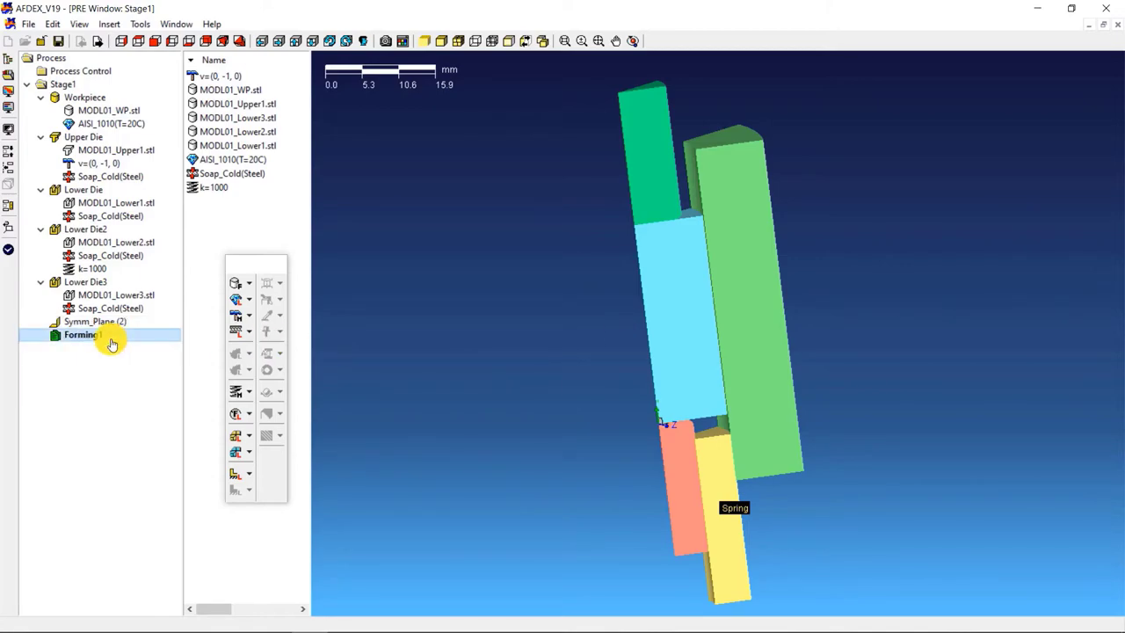
pyautogui.moveTo(517, 158); pyautogui.dragTo(315, 131)
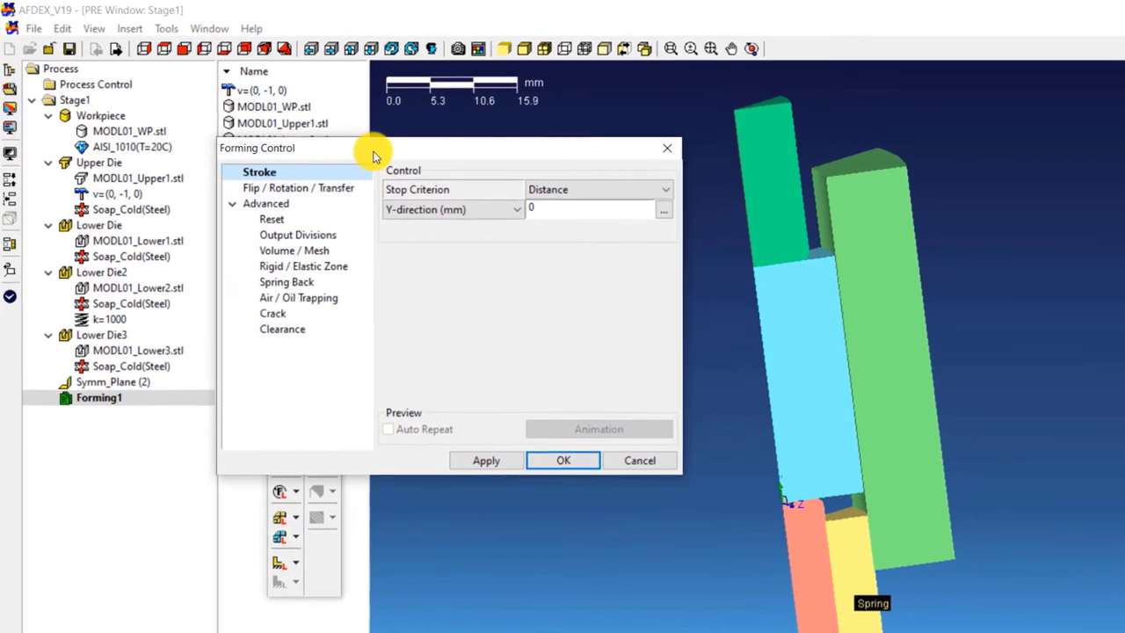
pyautogui.doubleClick(557, 208)
pyautogui.write('10')
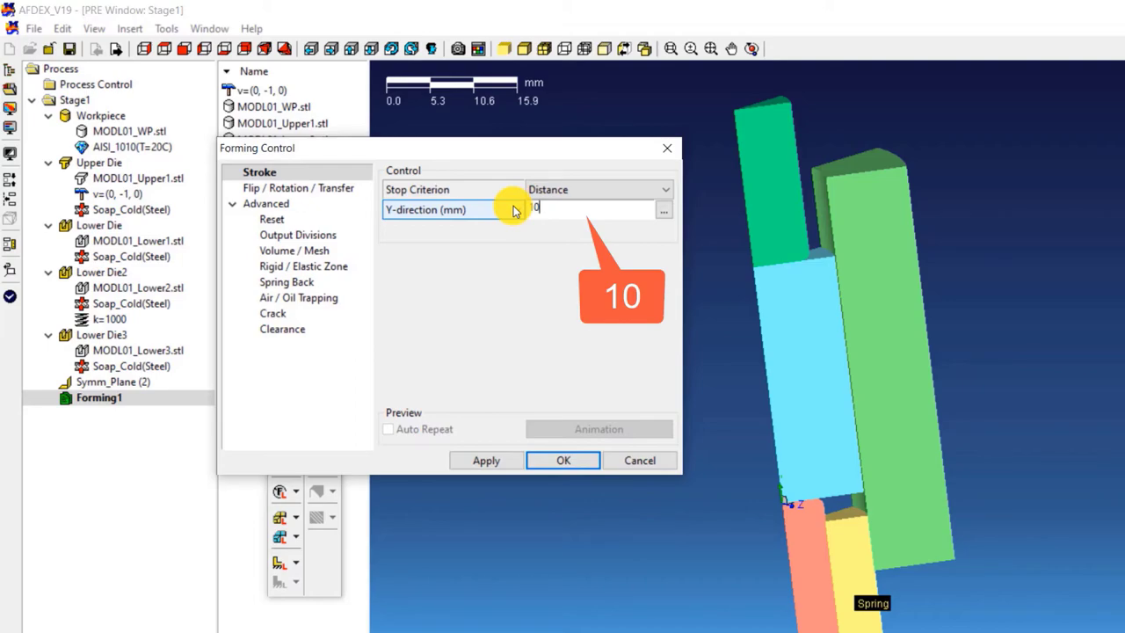
pyautogui.click(541, 211)
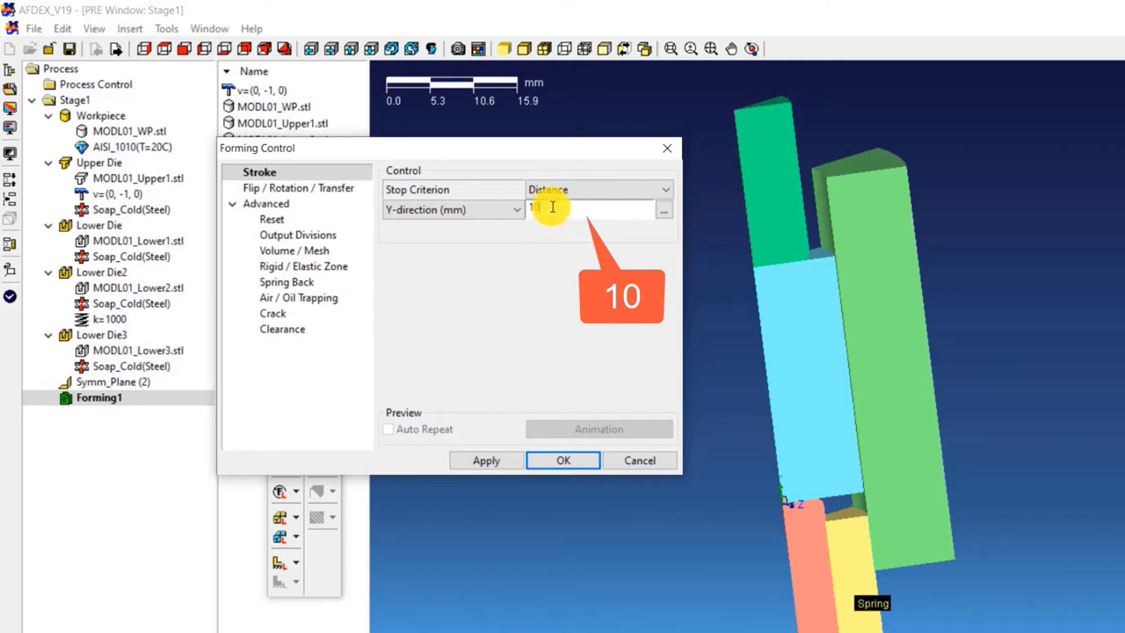
pyautogui.click(665, 217)
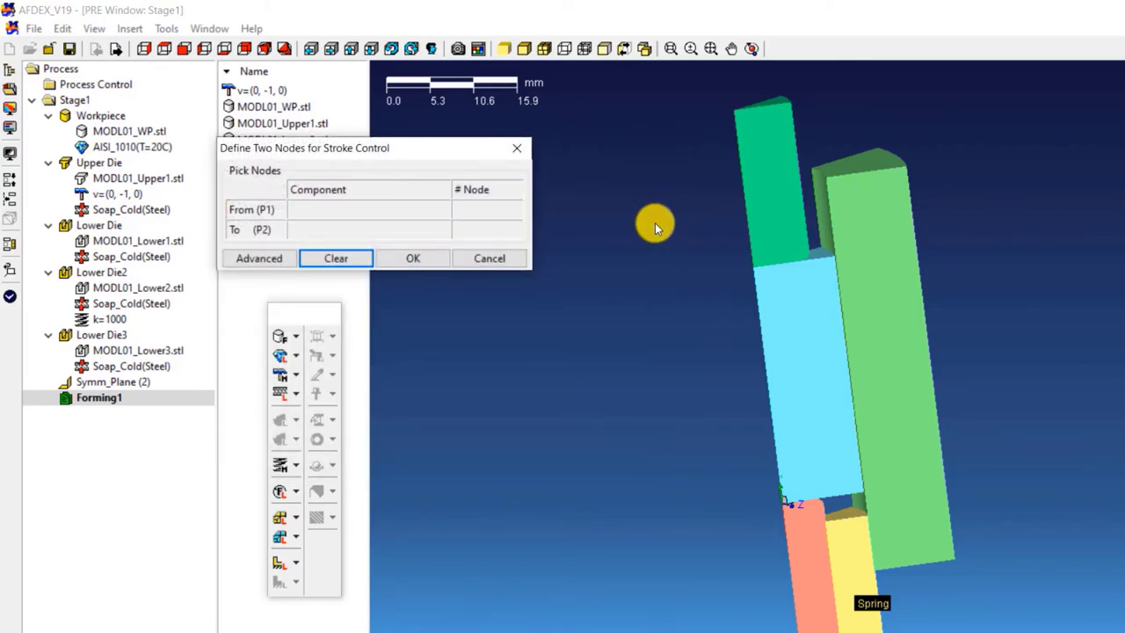
pyautogui.click(759, 273)
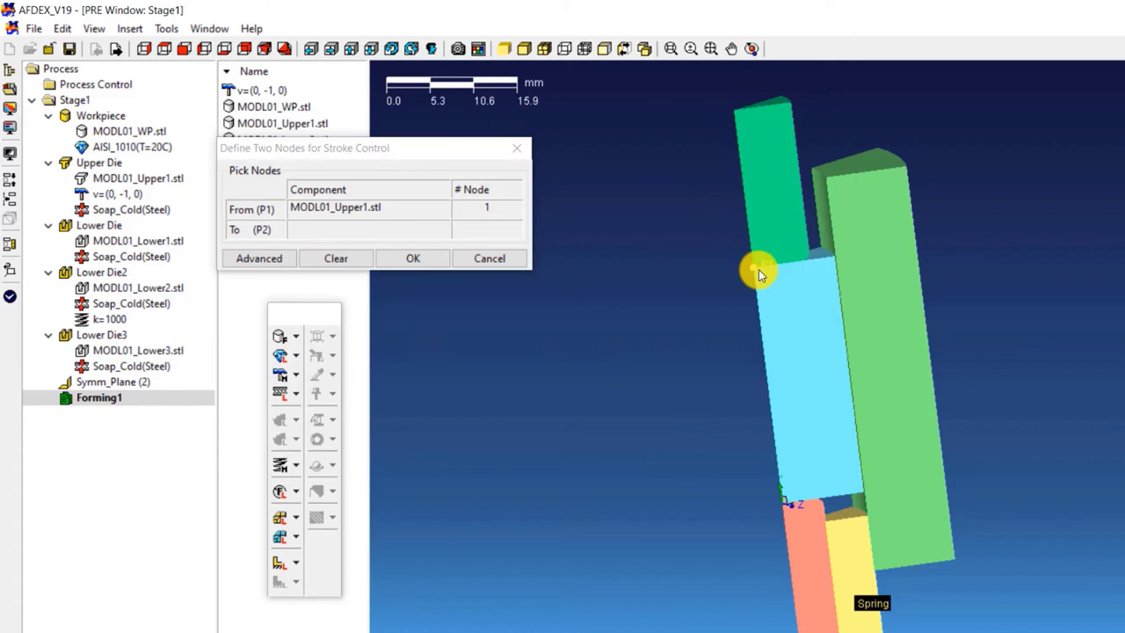
pyautogui.click(786, 511)
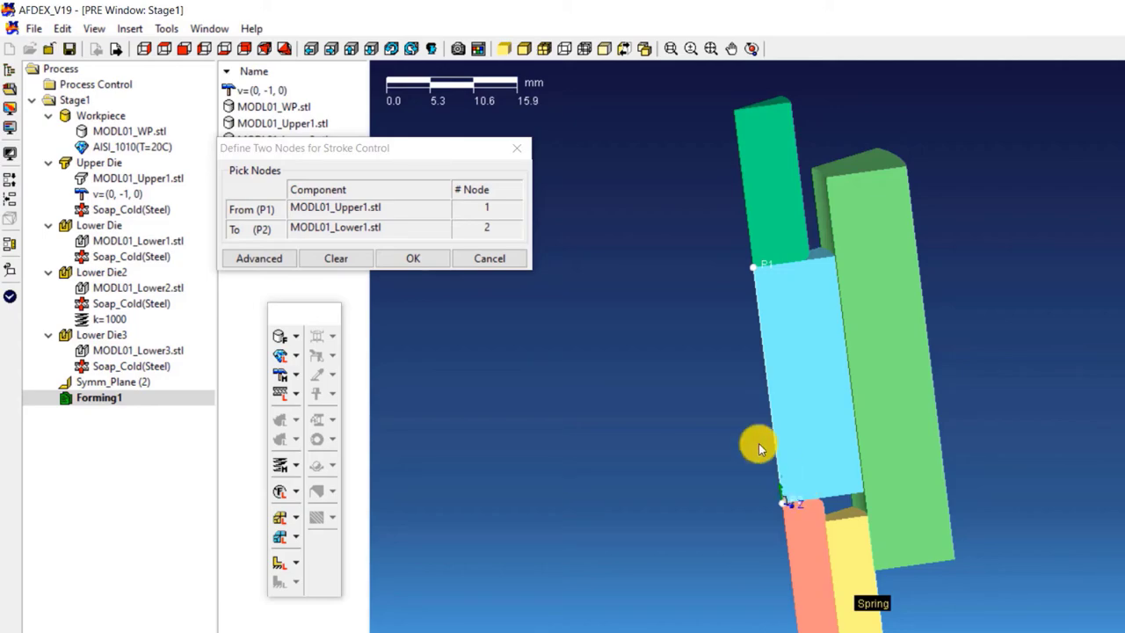
pyautogui.click(413, 261)
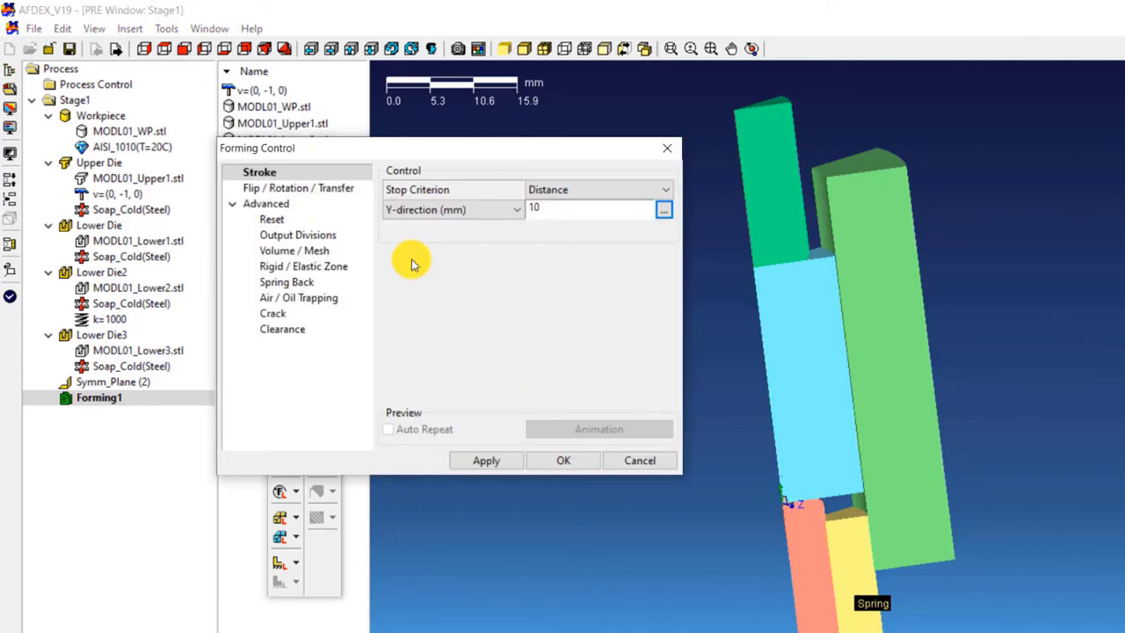
pyautogui.click(546, 461)
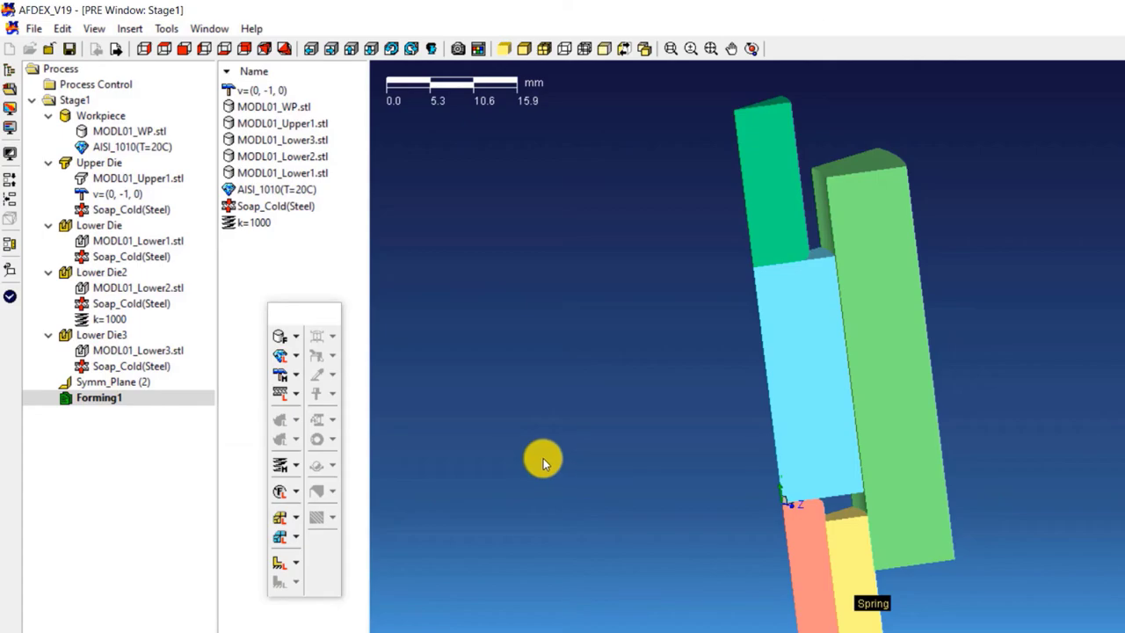
# - Save the process as springattacheddie in the Spring attached die folder
pyautogui.click(71, 50)
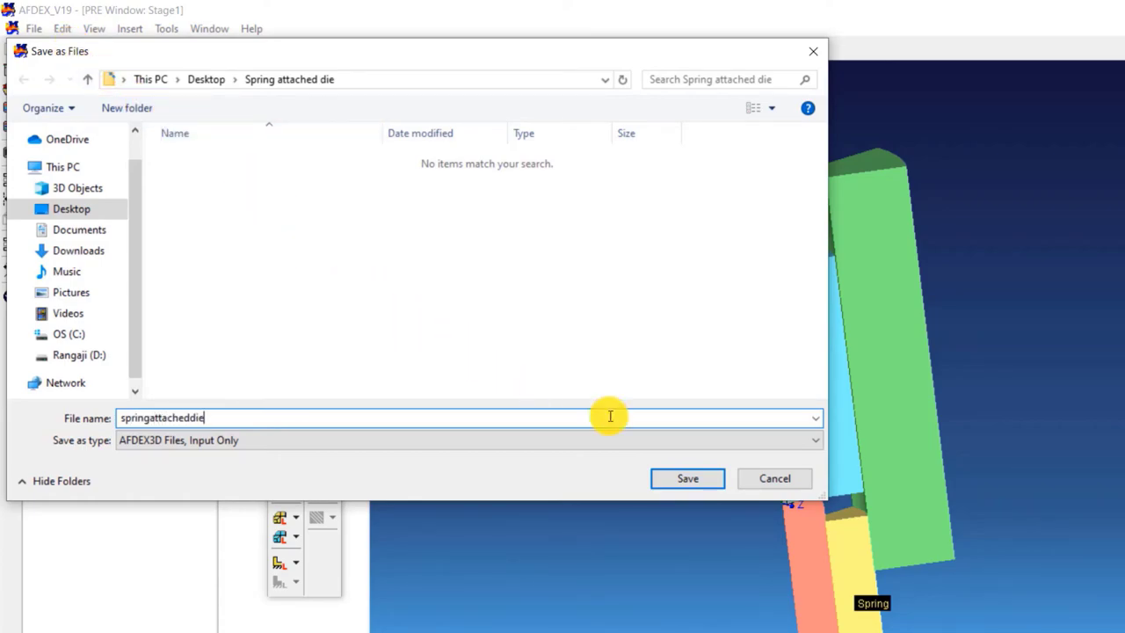
pyautogui.click(670, 476)
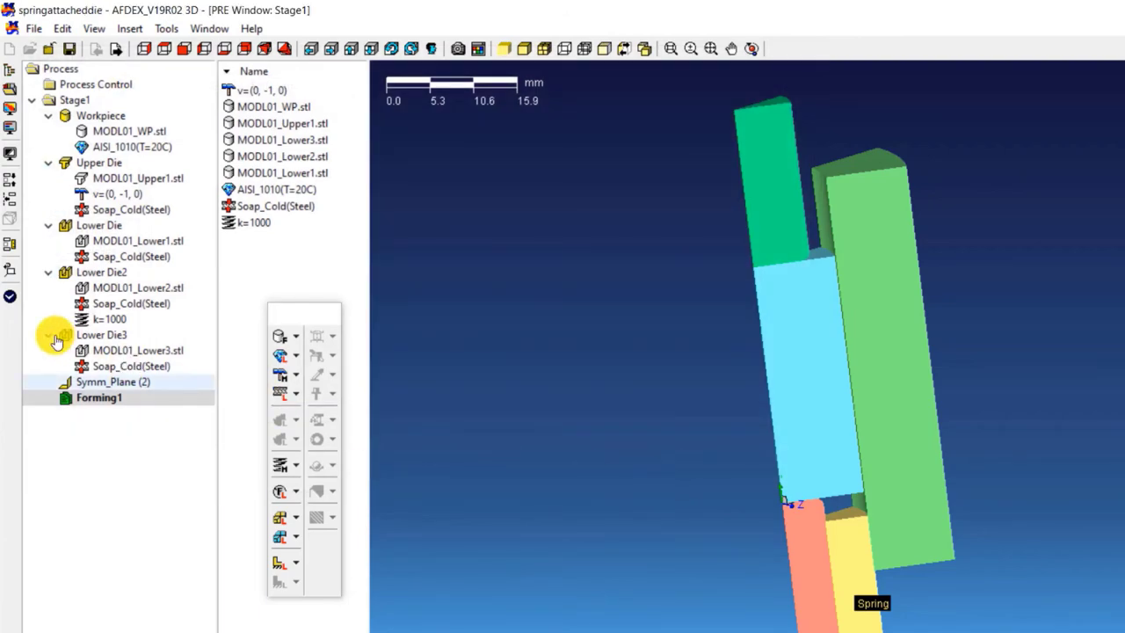
# - Check the springattacheddie simulation data for errors, then run the forging analysis
pyautogui.click(12, 297)
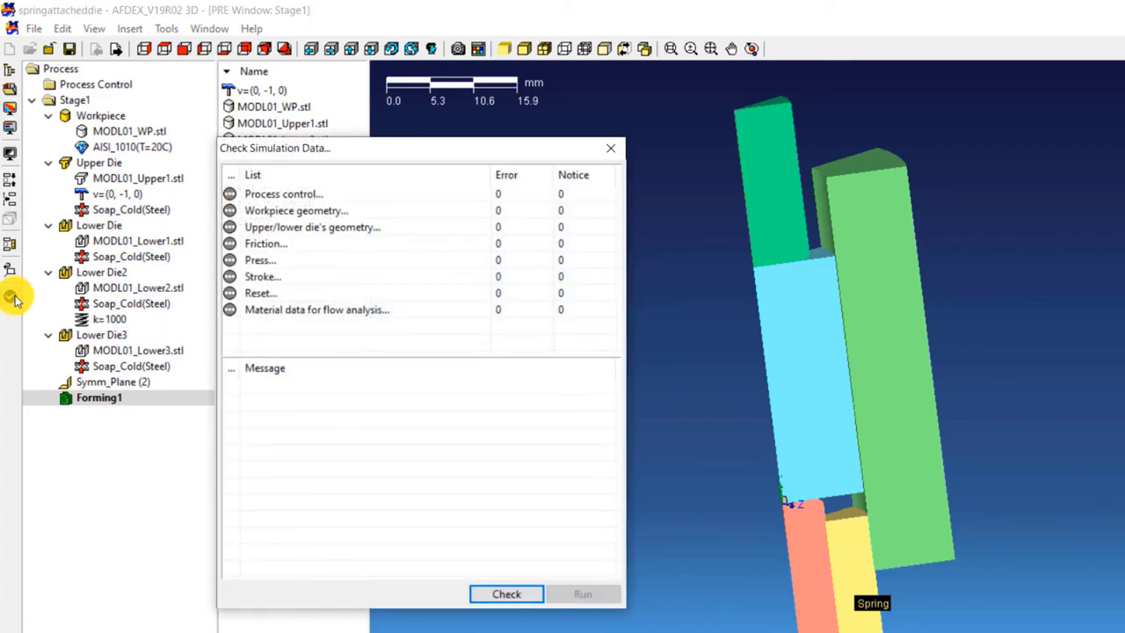
pyautogui.click(534, 594)
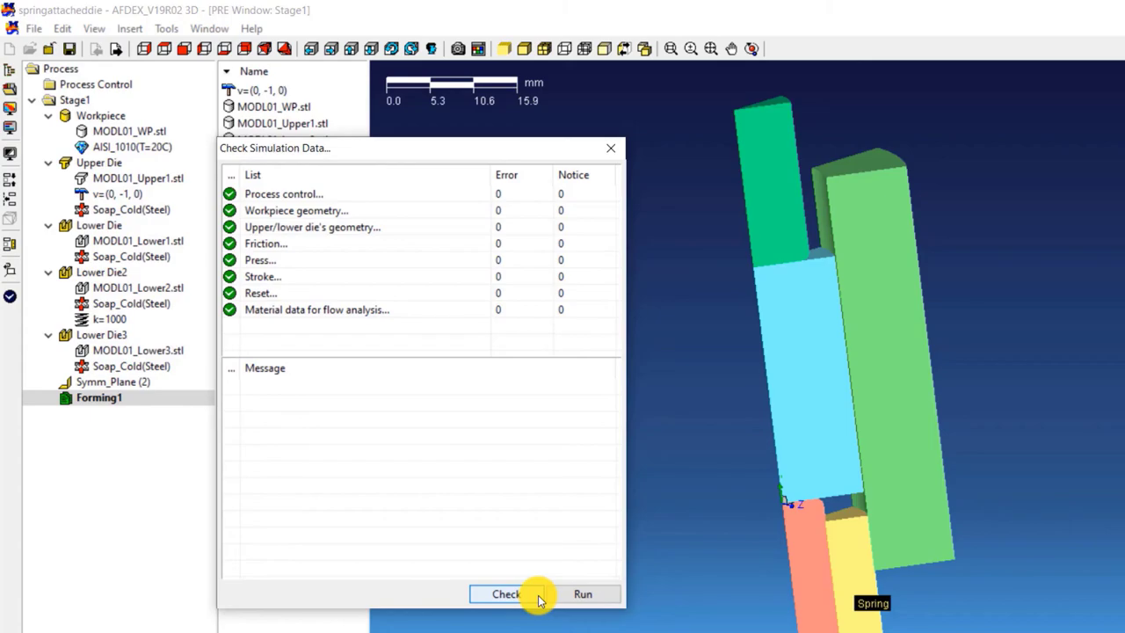
pyautogui.click(572, 594)
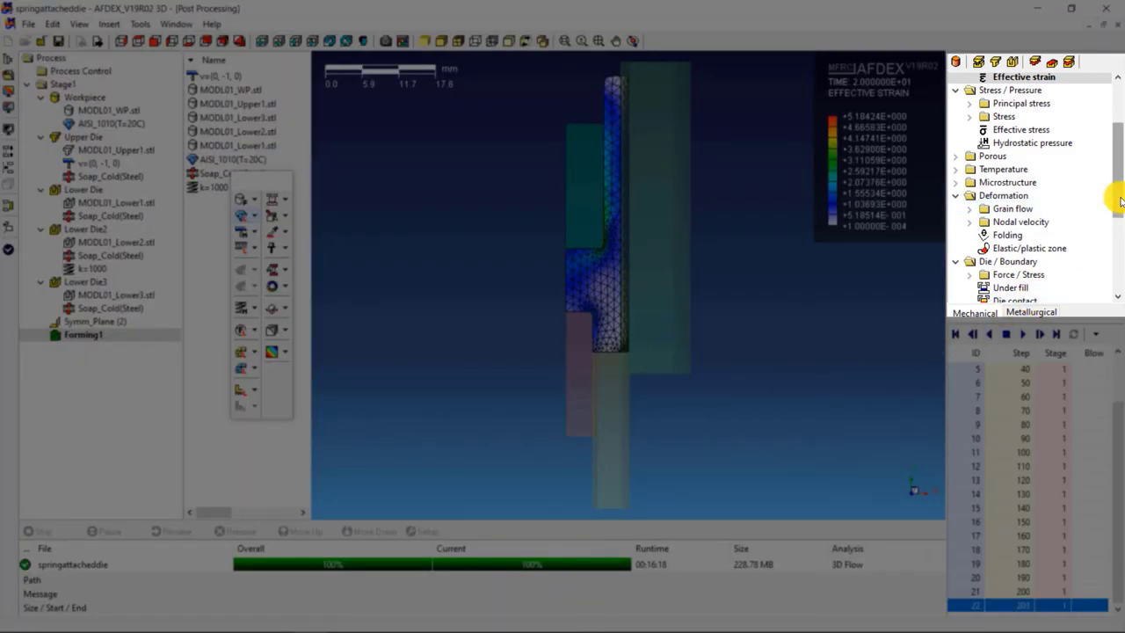
# - Show effective strain on the deformed workpiece and replay the results from step 1
pyautogui.scroll(3, 1112, 191)
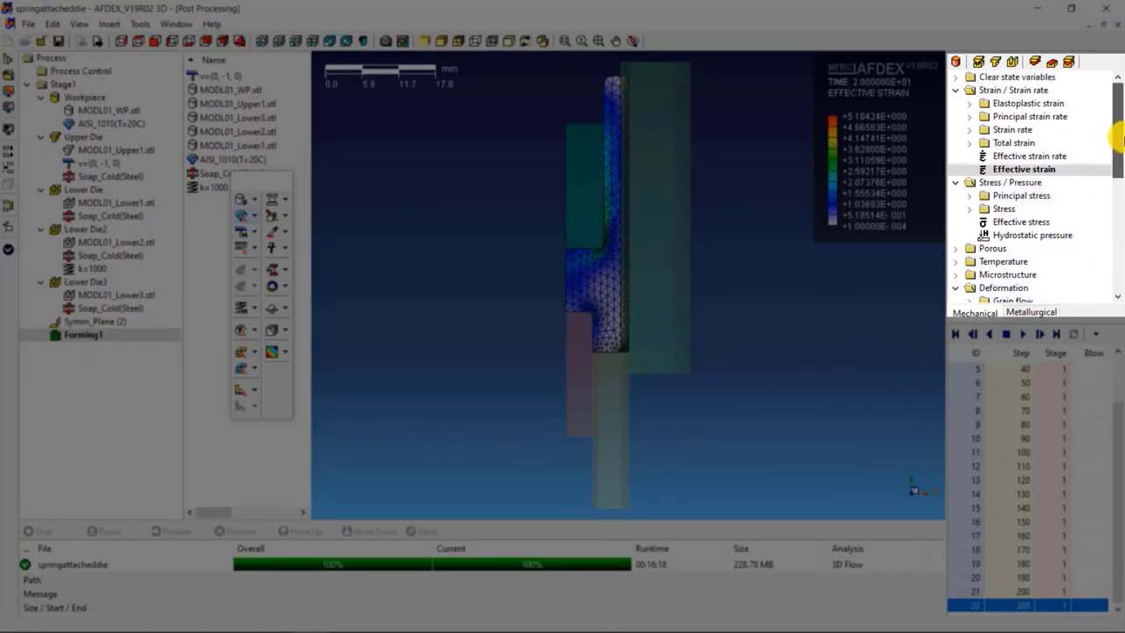
pyautogui.click(1015, 220)
pyautogui.click(1015, 170)
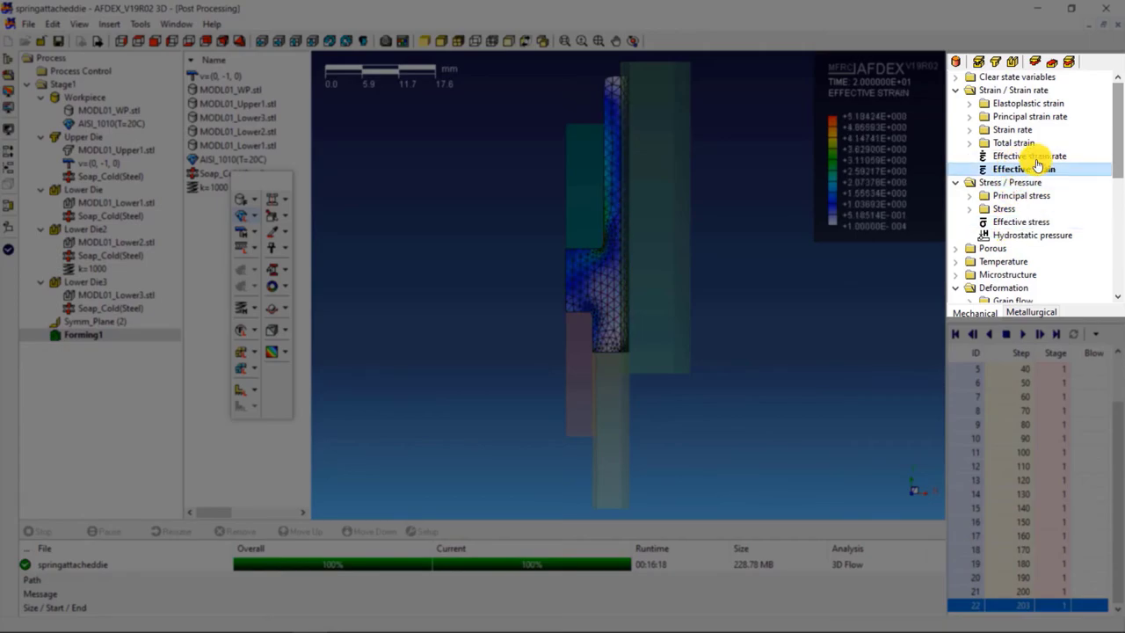
pyautogui.scroll(-1, 1122, 145)
pyautogui.scroll(-3, 1122, 145)
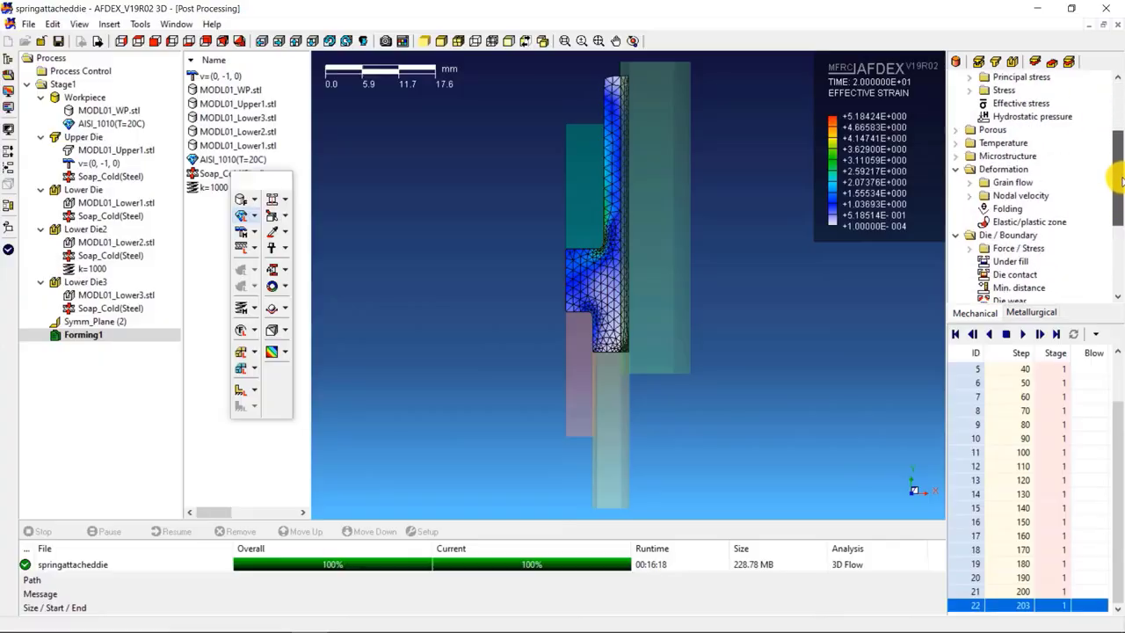
pyautogui.scroll(2, 1116, 156)
pyautogui.scroll(2, 1116, 157)
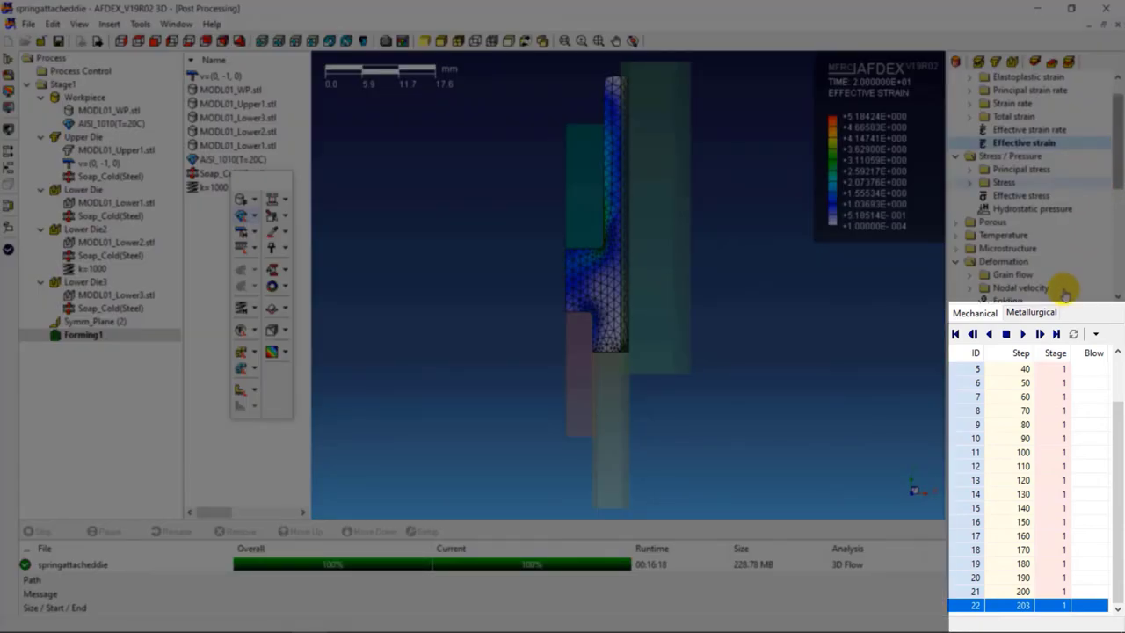
pyautogui.click(956, 334)
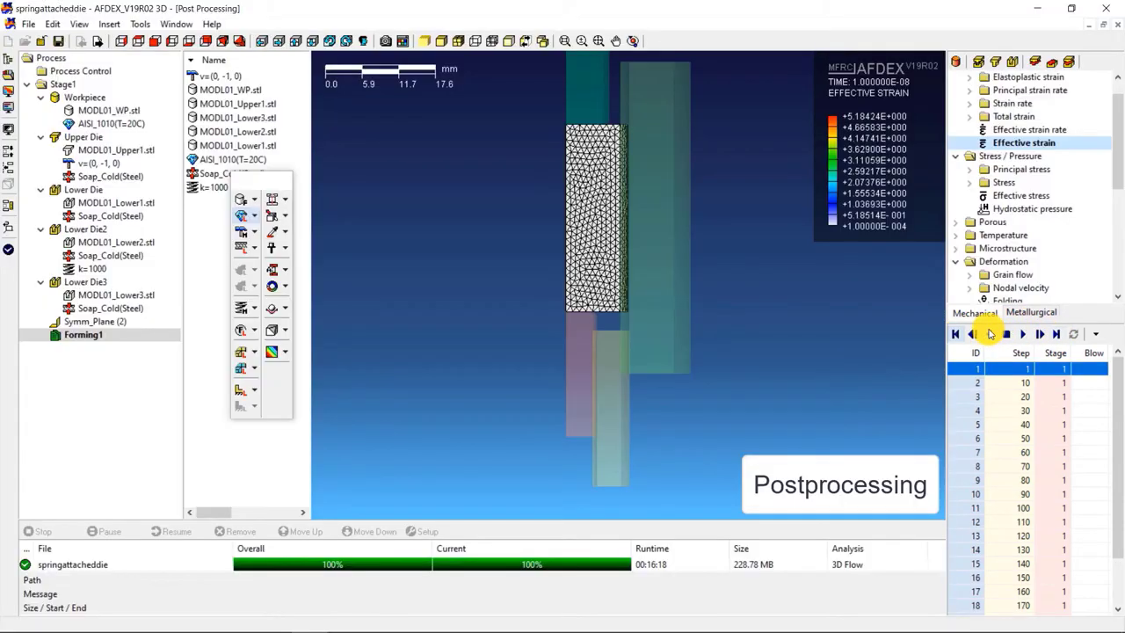